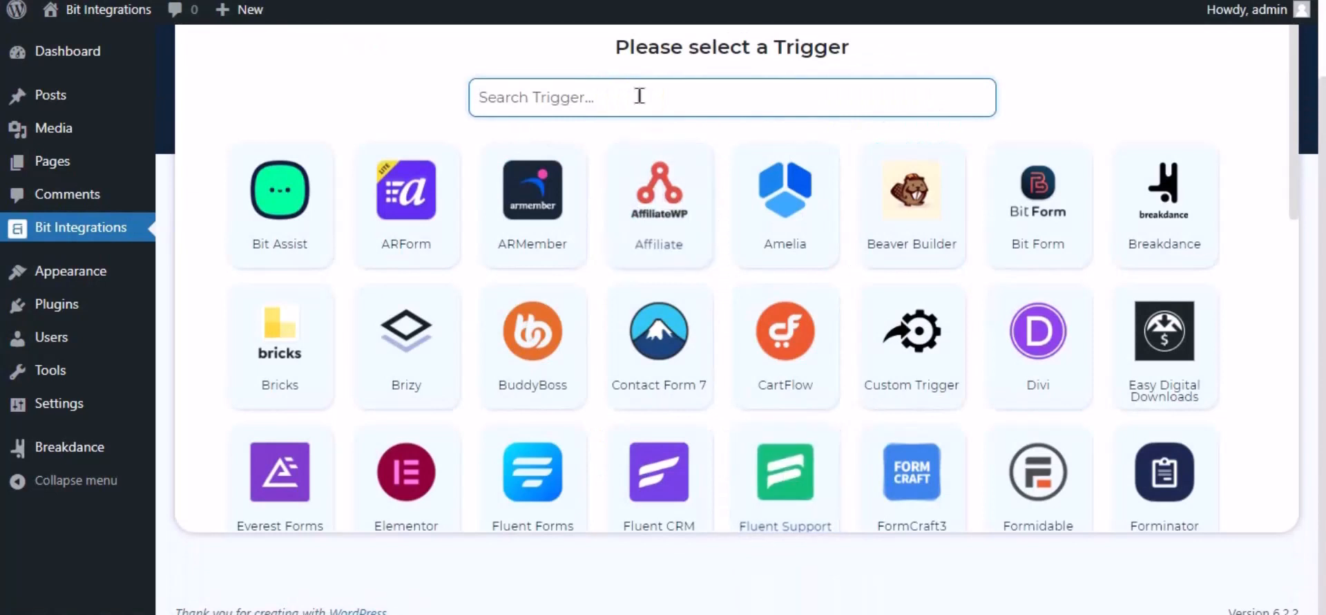
- Filter the trigger list by 'break' and pick Breakdance as the trigger
{"action": "type", "text": "break"}
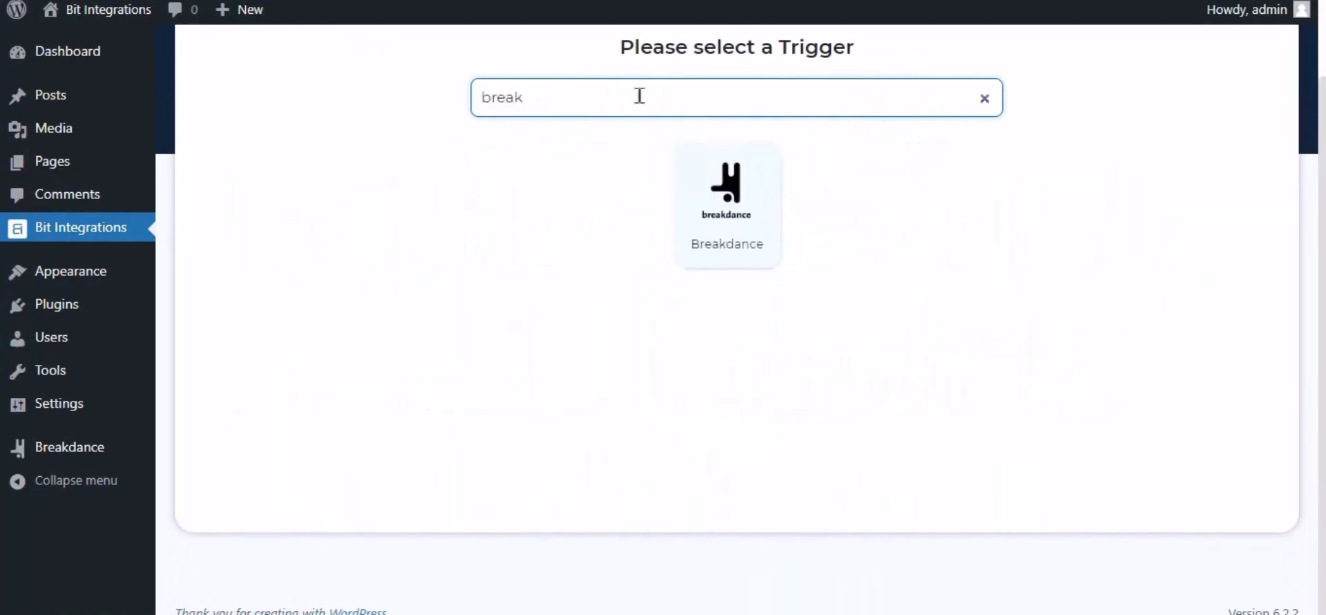
{"action": "left_click", "coordinate": [735, 222]}
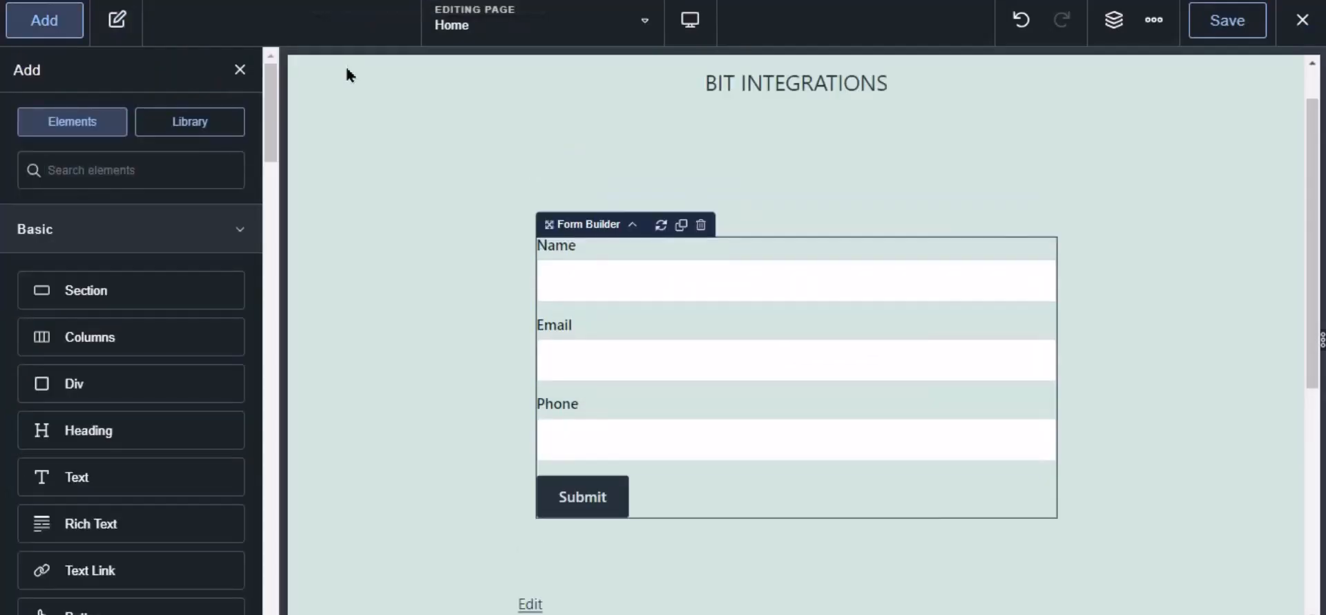
- Add Bit Integrations Pro as the Home page form's after-submission action and save the page
{"action": "left_click", "coordinate": [661, 290]}
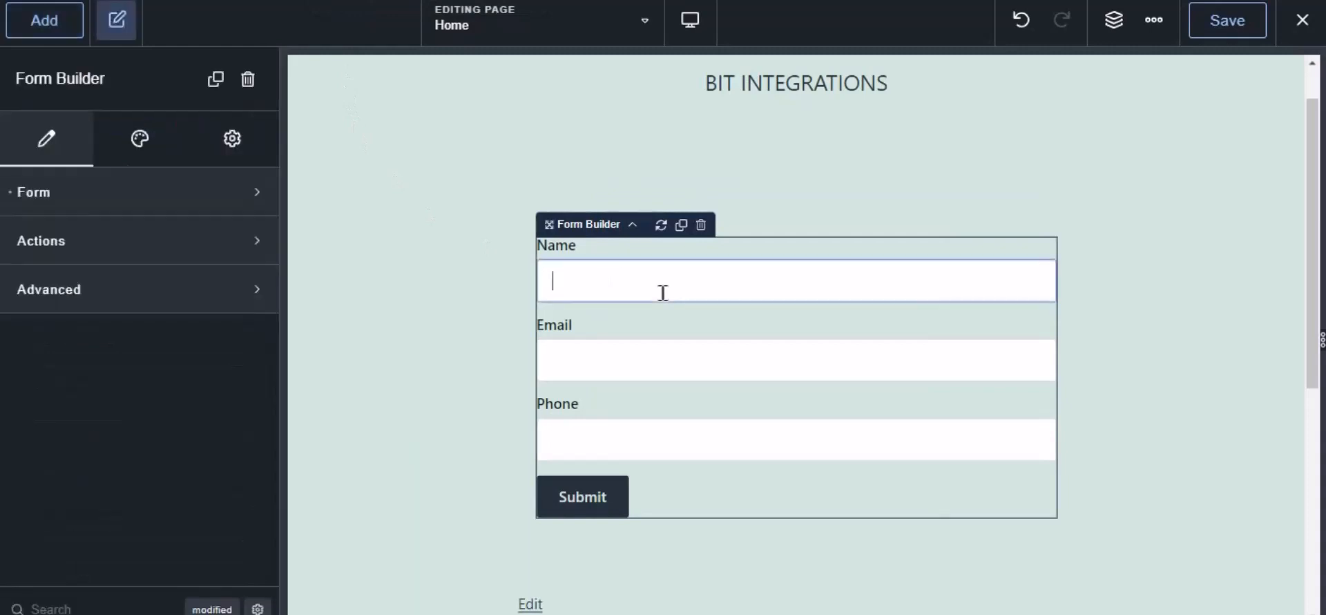
{"action": "left_click", "coordinate": [31, 245]}
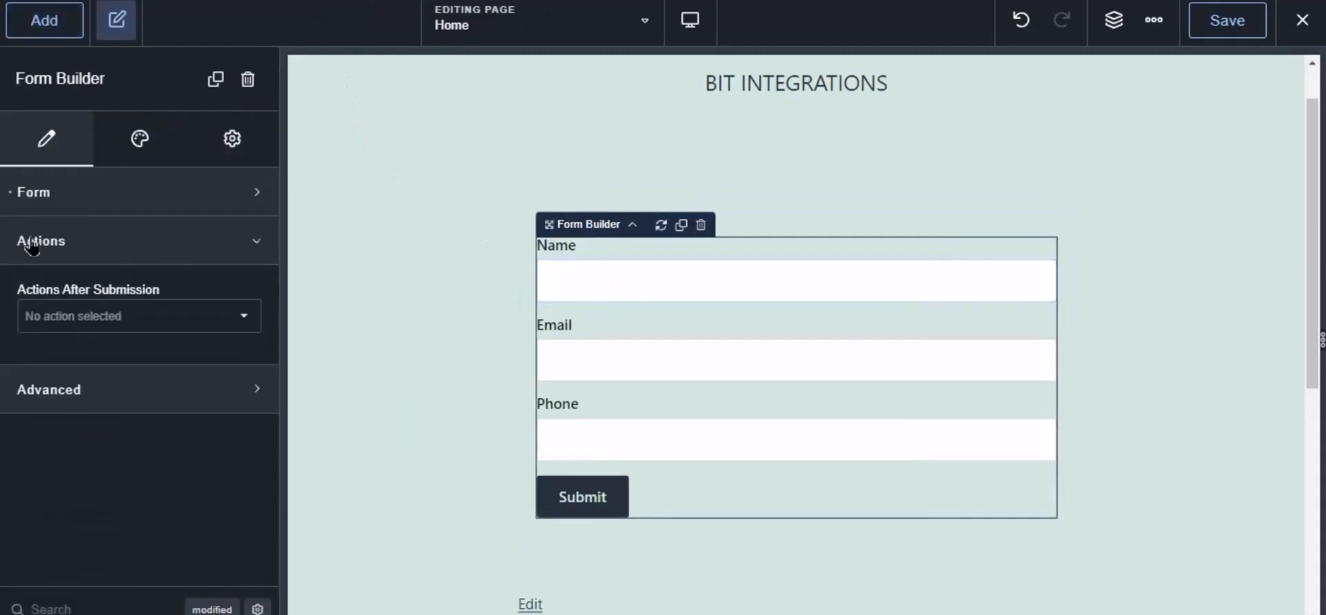
{"action": "left_click", "coordinate": [76, 325]}
{"action": "scroll", "coordinate": [105, 508], "scroll_direction": "down", "scroll_amount": 5}
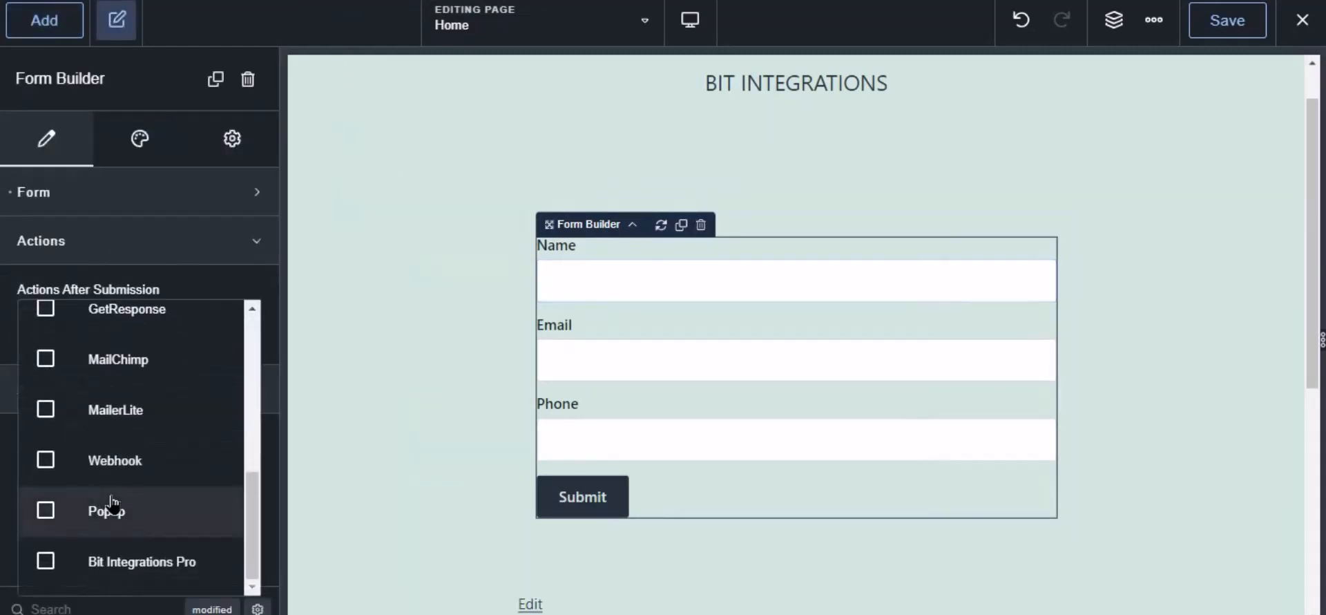
{"action": "left_click", "coordinate": [134, 567]}
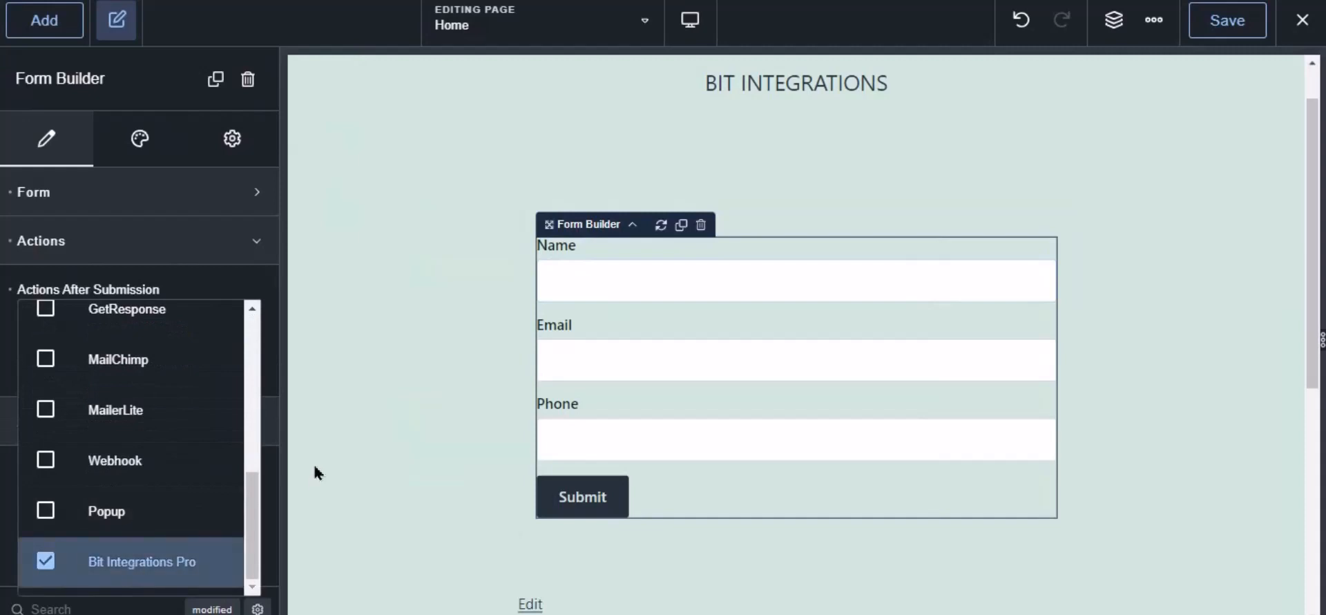
{"action": "left_click", "coordinate": [1227, 20]}
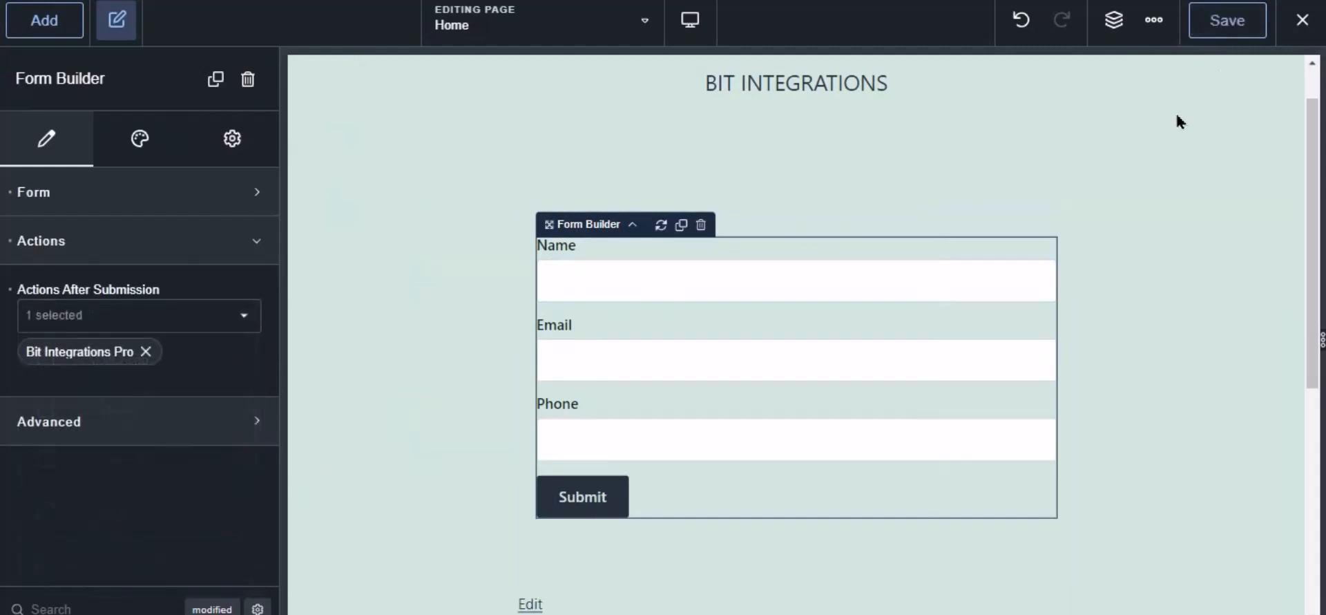
- Select Contact Form as the Breakdance trigger form and continue to actions
{"action": "left_click", "coordinate": [276, 1]}
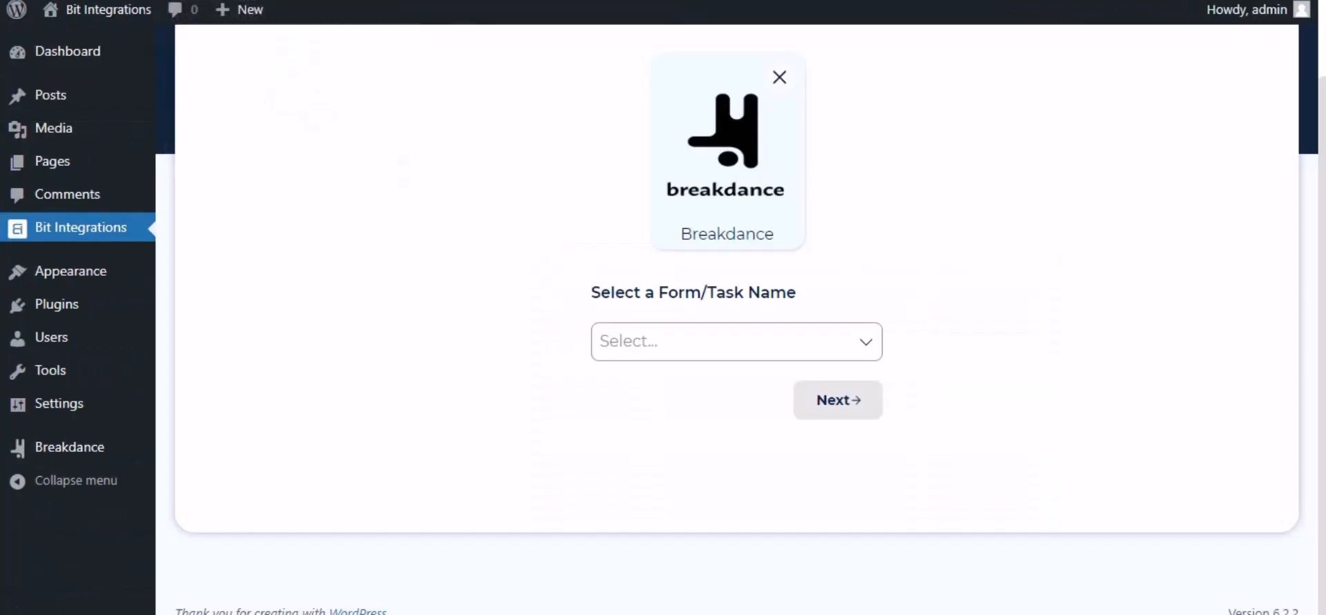
{"action": "left_click", "coordinate": [662, 339]}
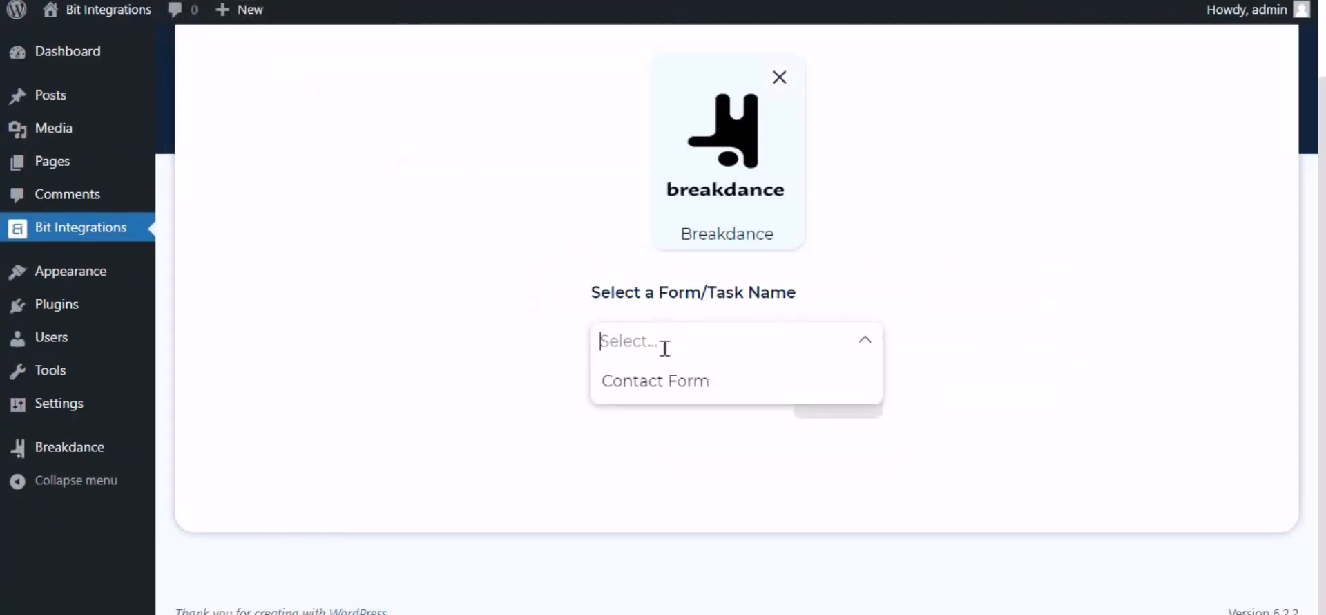
{"action": "left_click", "coordinate": [658, 387]}
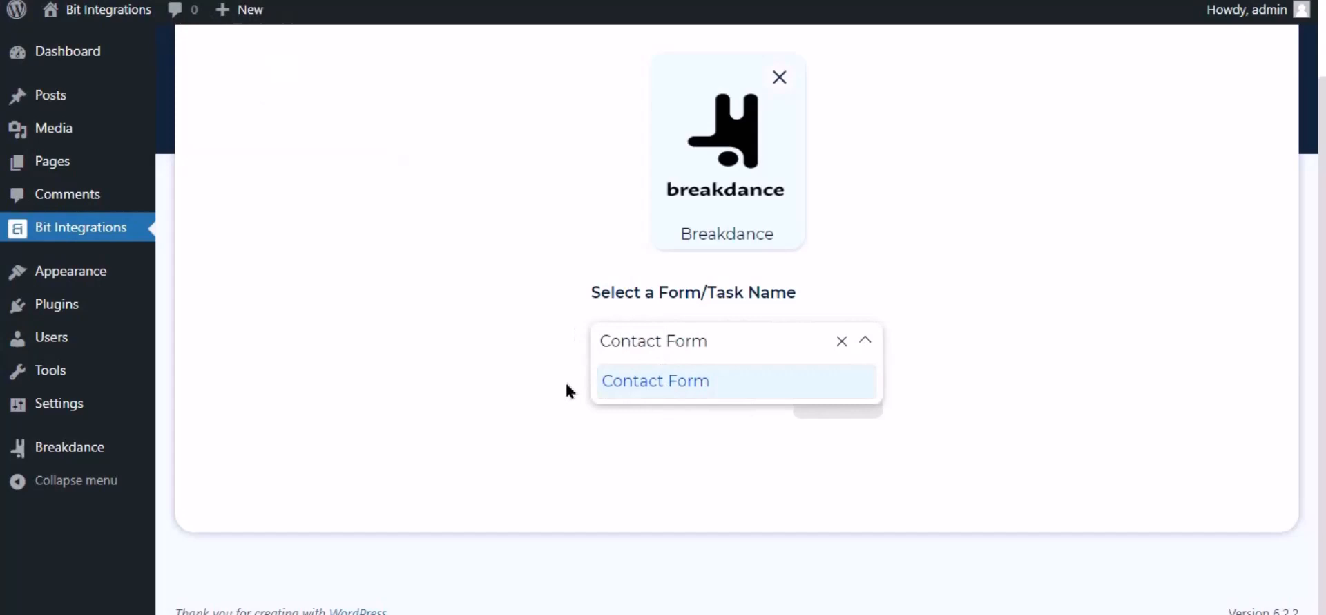
{"action": "left_click", "coordinate": [746, 414]}
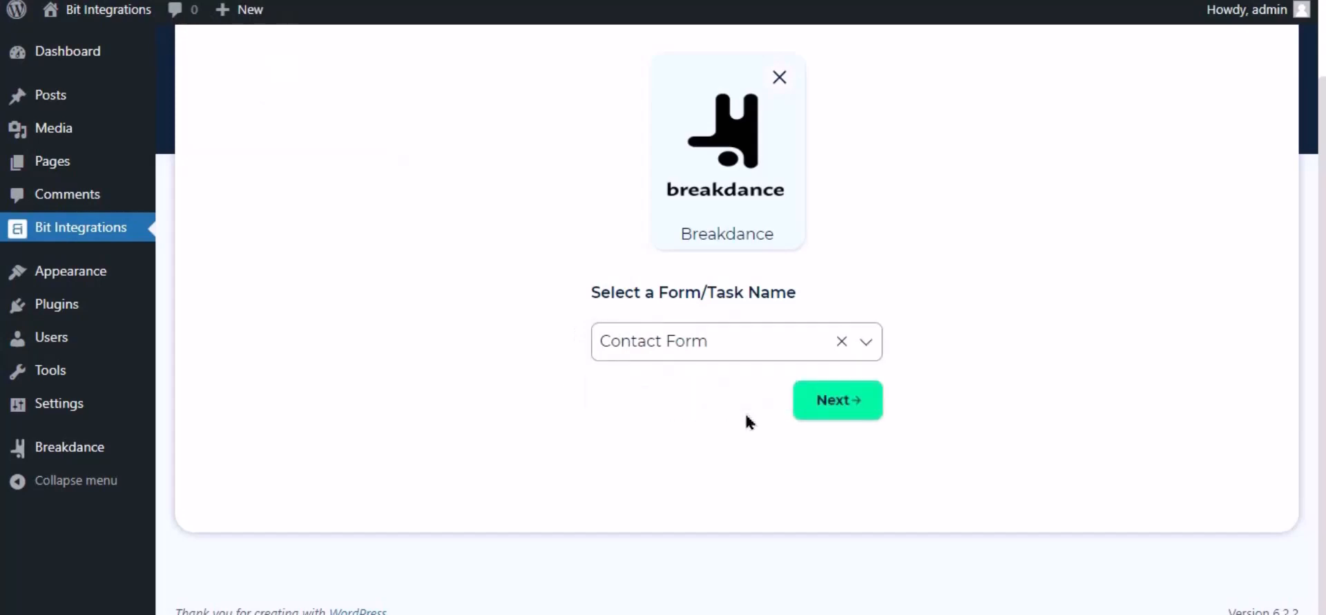
{"action": "left_click", "coordinate": [837, 401]}
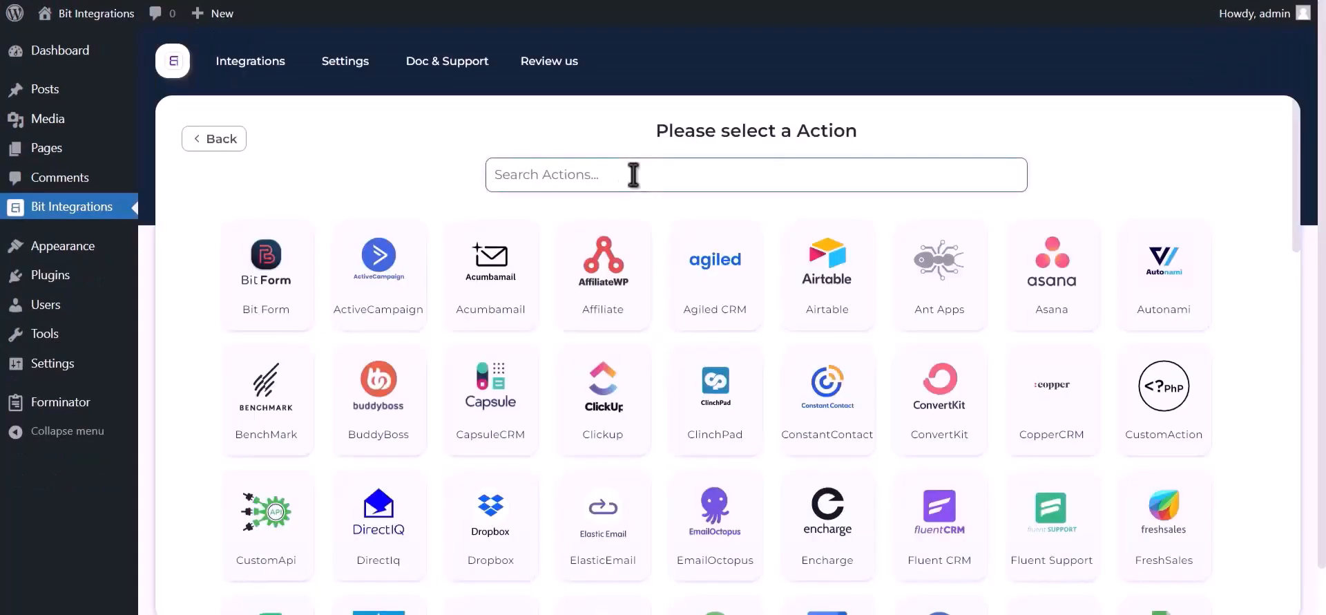
- Choose OneDrive as the action and open the Azure Portal link for client credentials
{"action": "left_click", "coordinate": [633, 175]}
{"action": "type", "text": "onedri"}
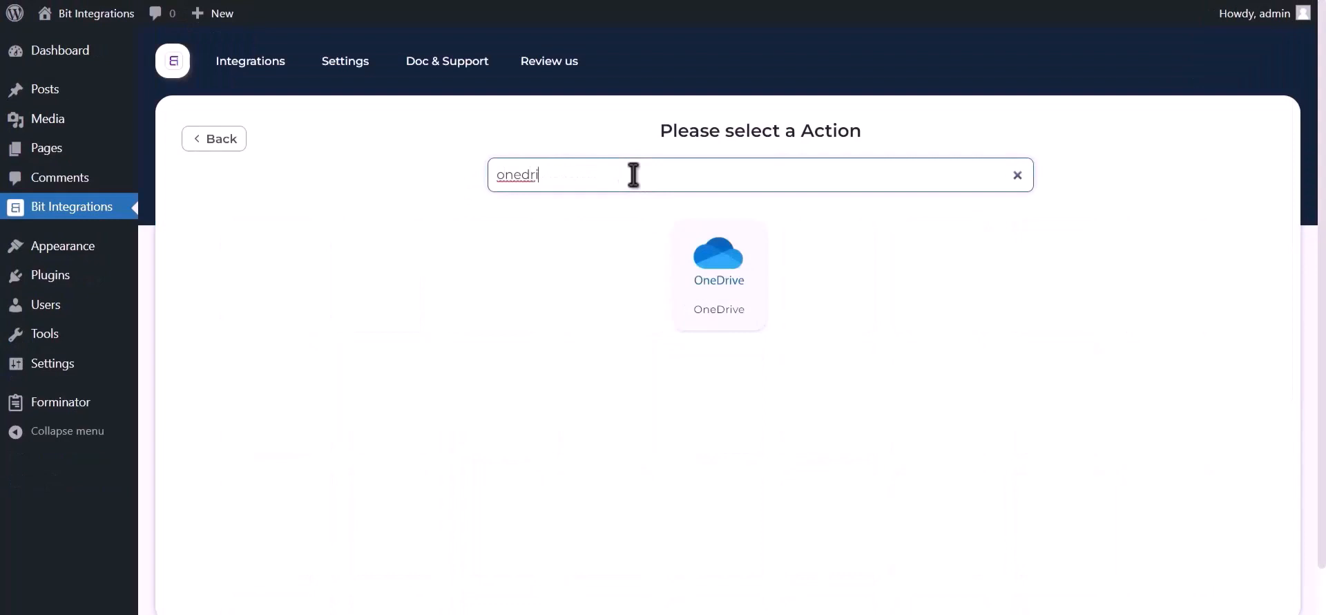
{"action": "type", "text": "ve"}
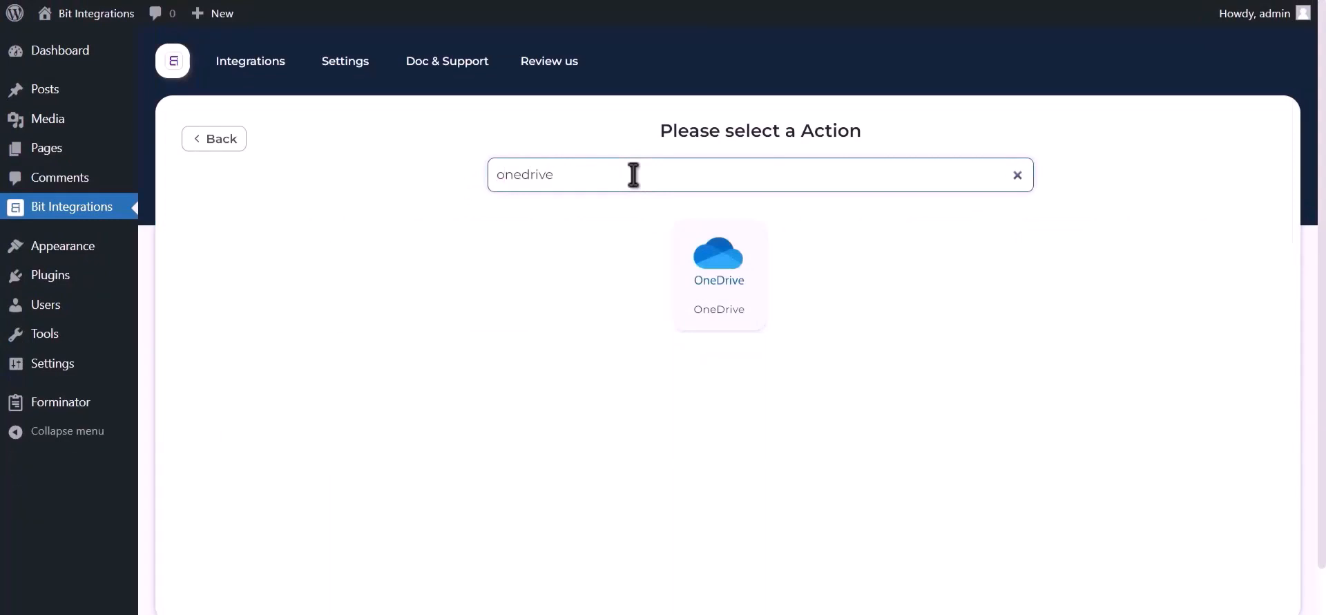
{"action": "left_click", "coordinate": [706, 272]}
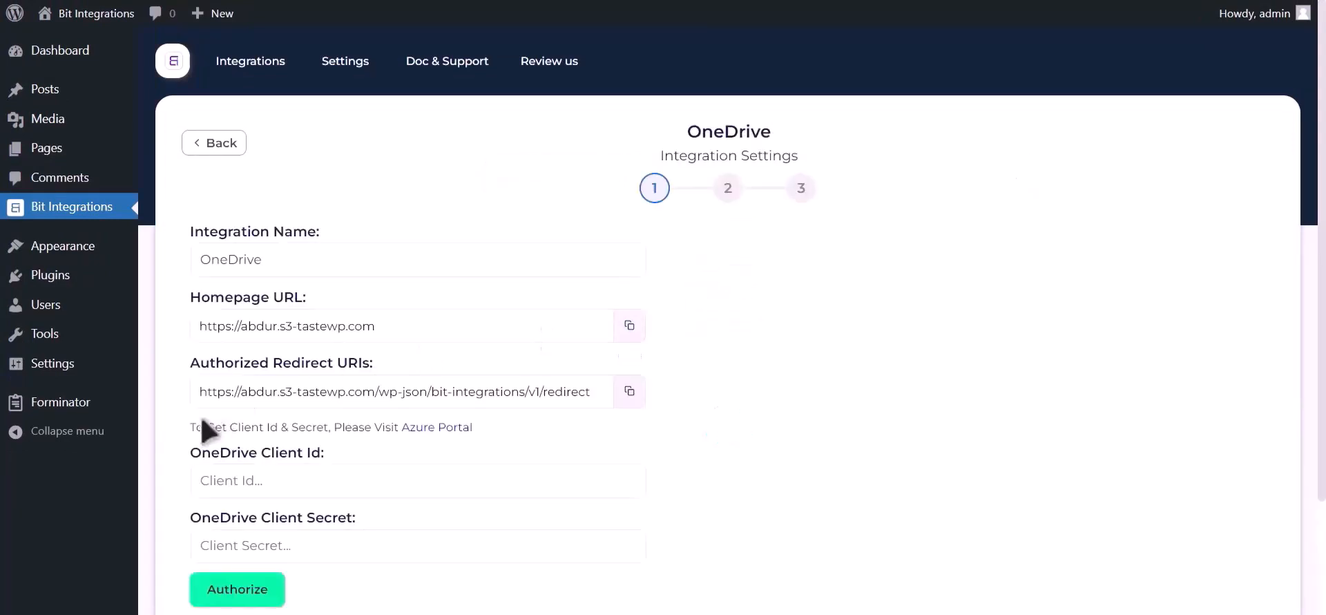
{"action": "left_click_drag", "start_coordinate": [189, 426], "coordinate": [396, 426]}
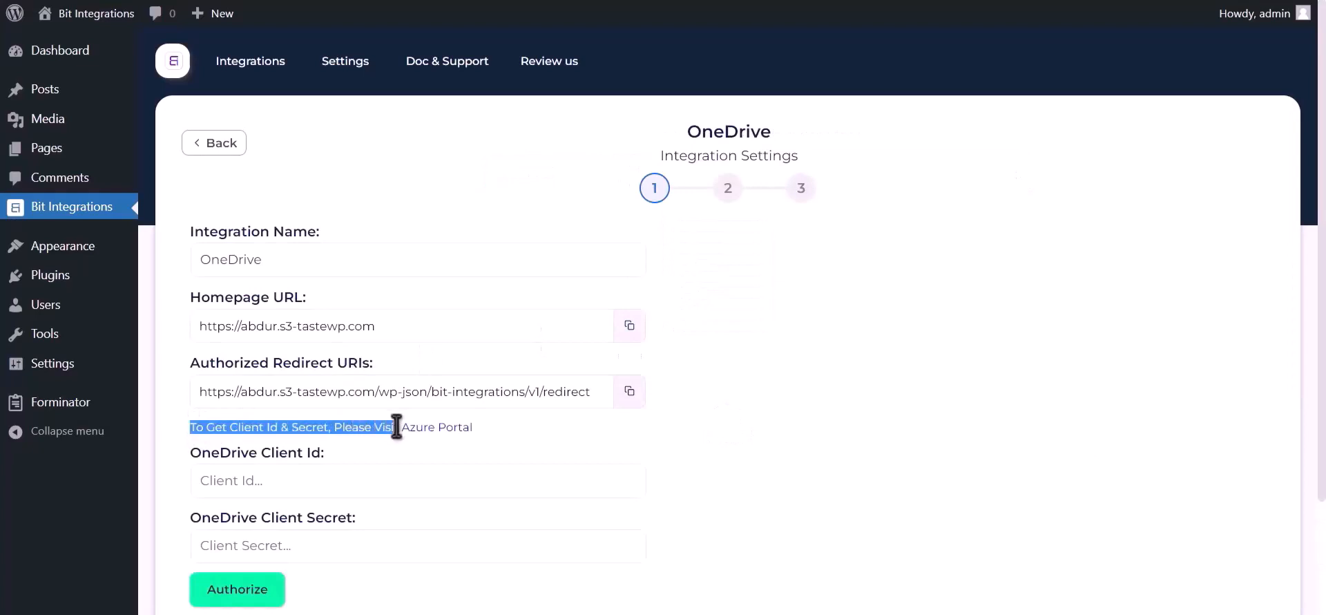
{"action": "left_click", "coordinate": [437, 427]}
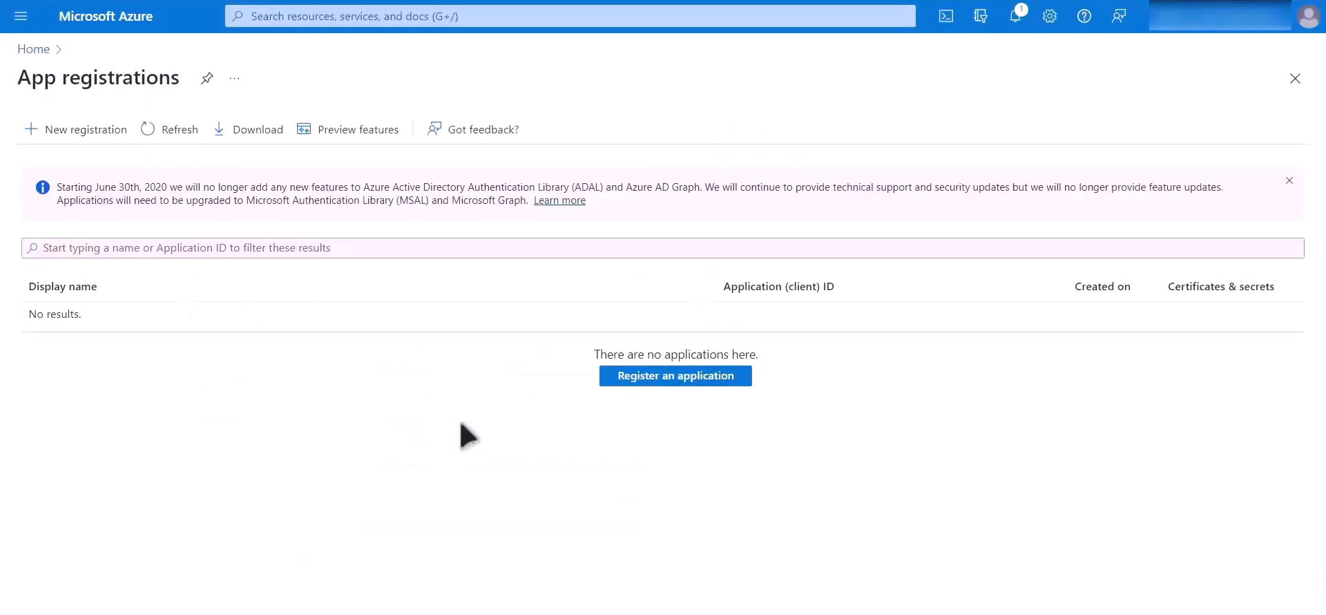
- Start a new Azure app registration for personal Microsoft accounts only, with a Web redirect platform
{"action": "left_click", "coordinate": [676, 379]}
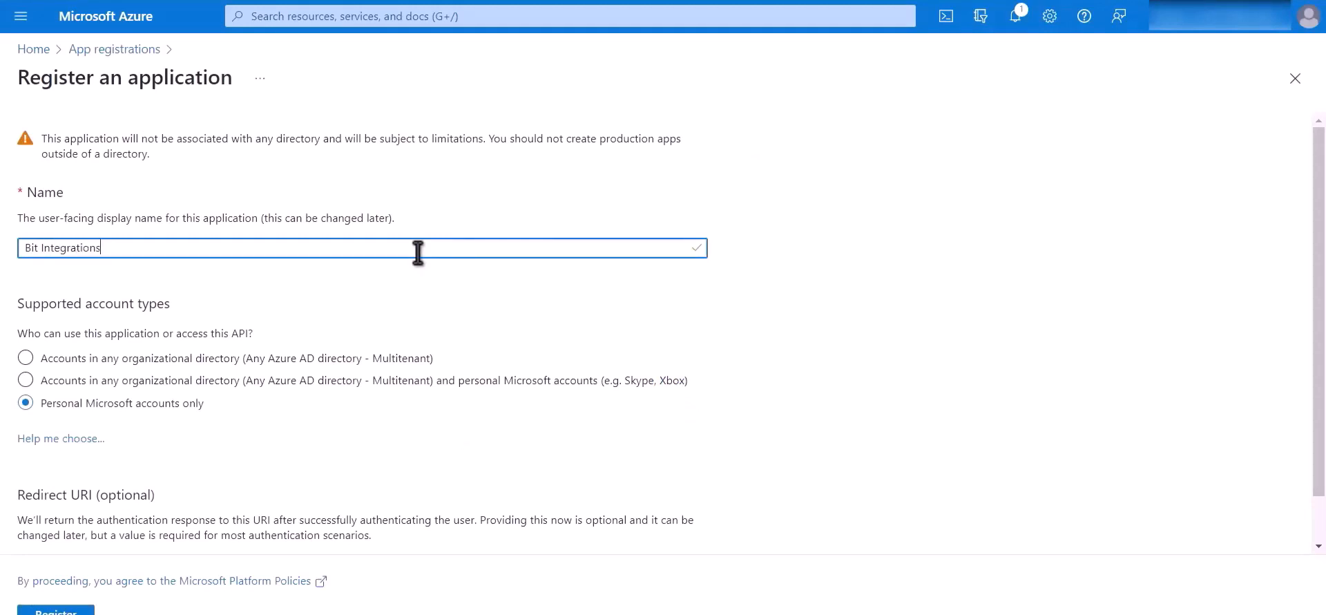
{"action": "left_click_drag", "start_coordinate": [206, 405], "coordinate": [45, 412]}
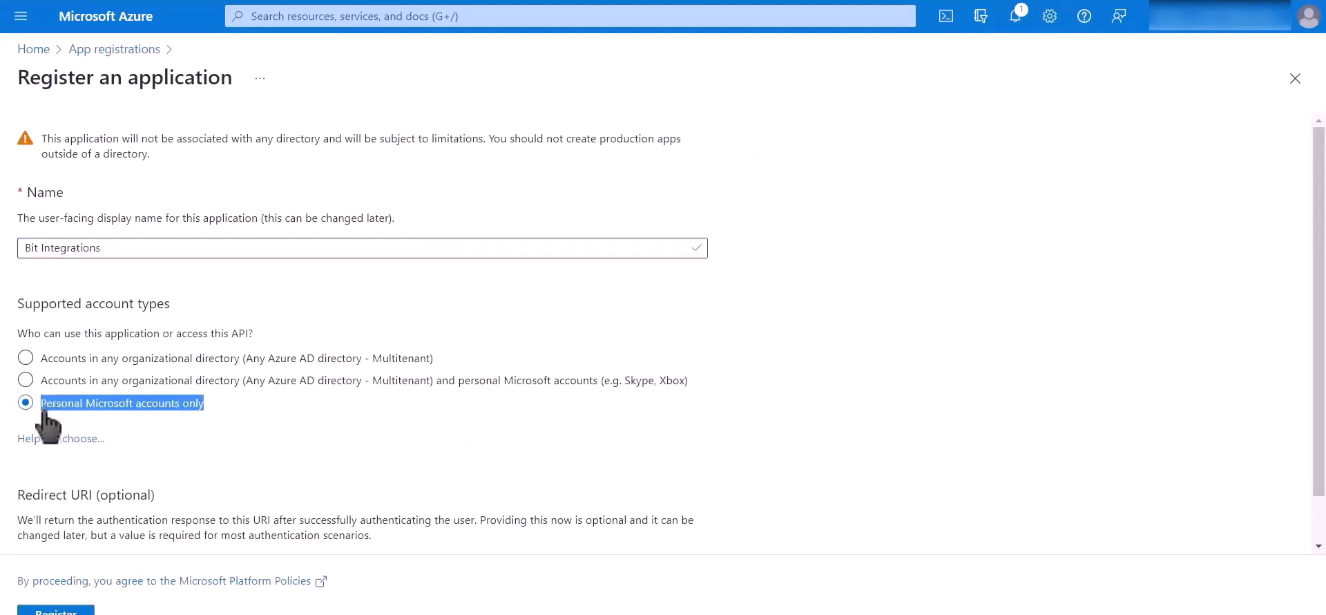
{"action": "scroll", "coordinate": [318, 431], "scroll_direction": "down", "scroll_amount": 1}
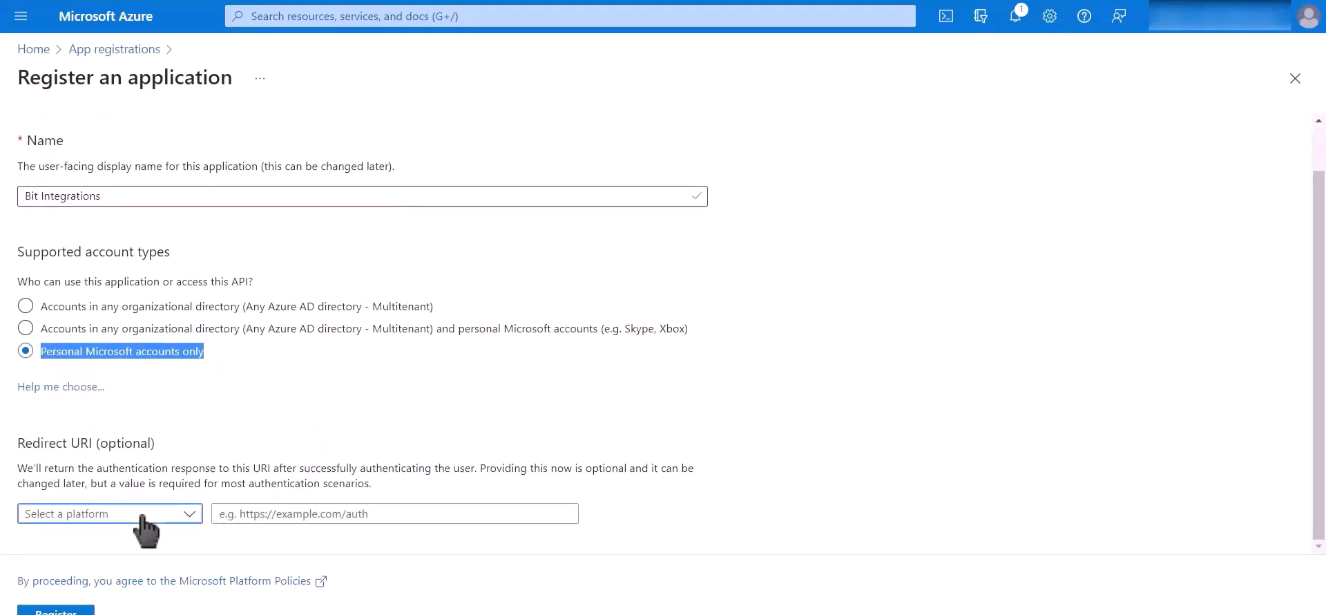
{"action": "left_click", "coordinate": [142, 516]}
{"action": "left_click", "coordinate": [106, 565]}
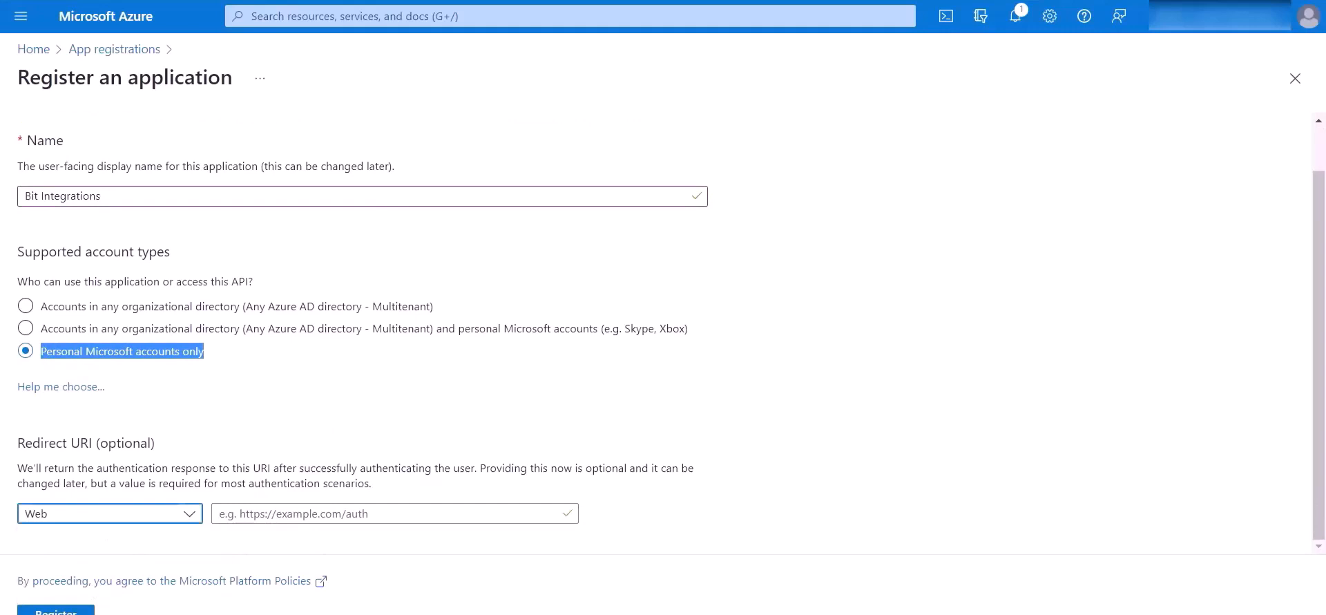
- Paste the plugin's authorized redirect URI into the app and register it
{"action": "key", "text": "ctrl+shift+Tab"}
{"action": "left_click", "coordinate": [634, 399]}
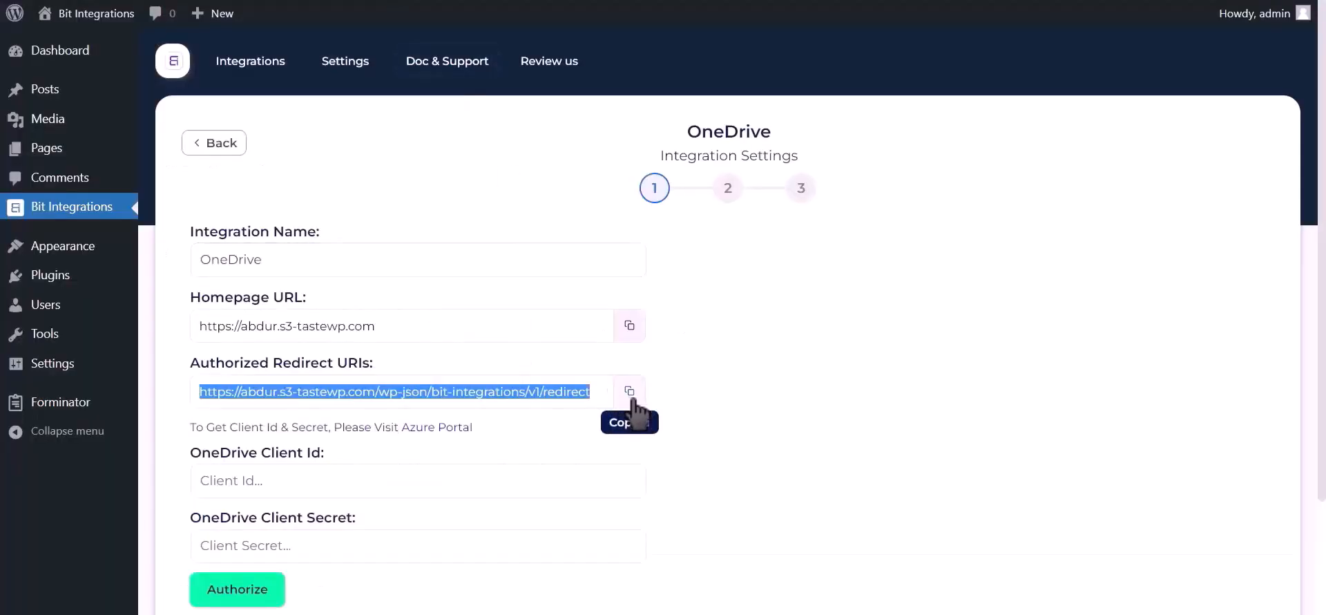
{"action": "key", "text": "ctrl+Tab"}
{"action": "left_click", "coordinate": [346, 513]}
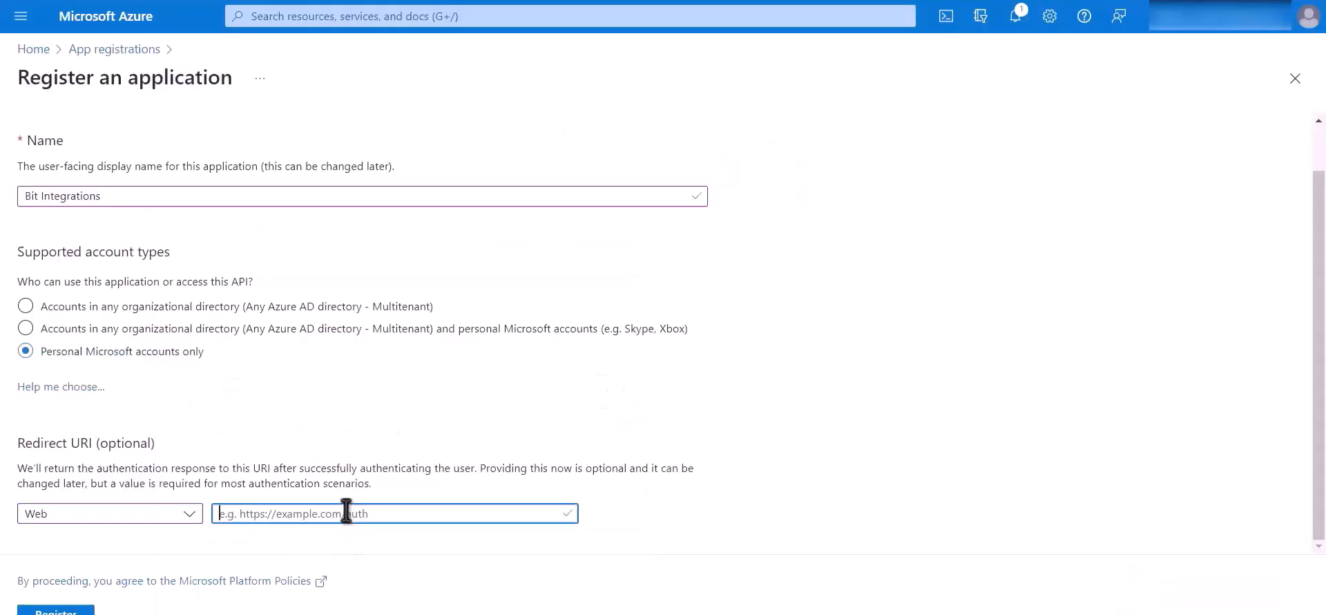
{"action": "key", "text": "ctrl+v"}
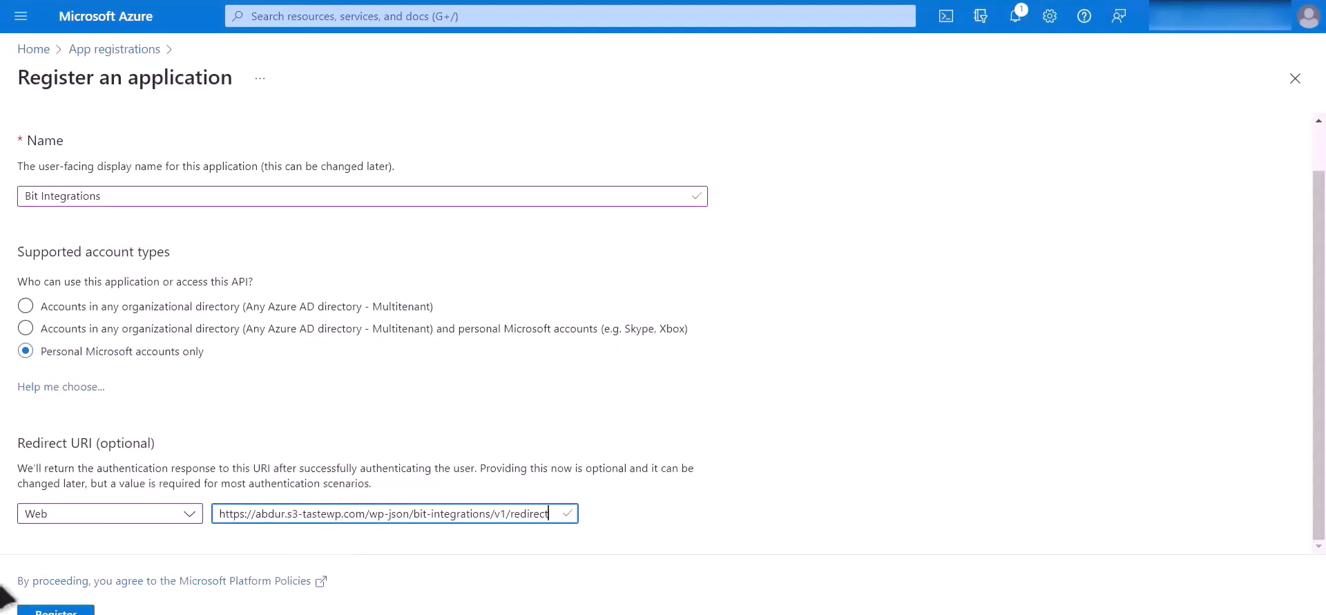
{"action": "left_click", "coordinate": [60, 611]}
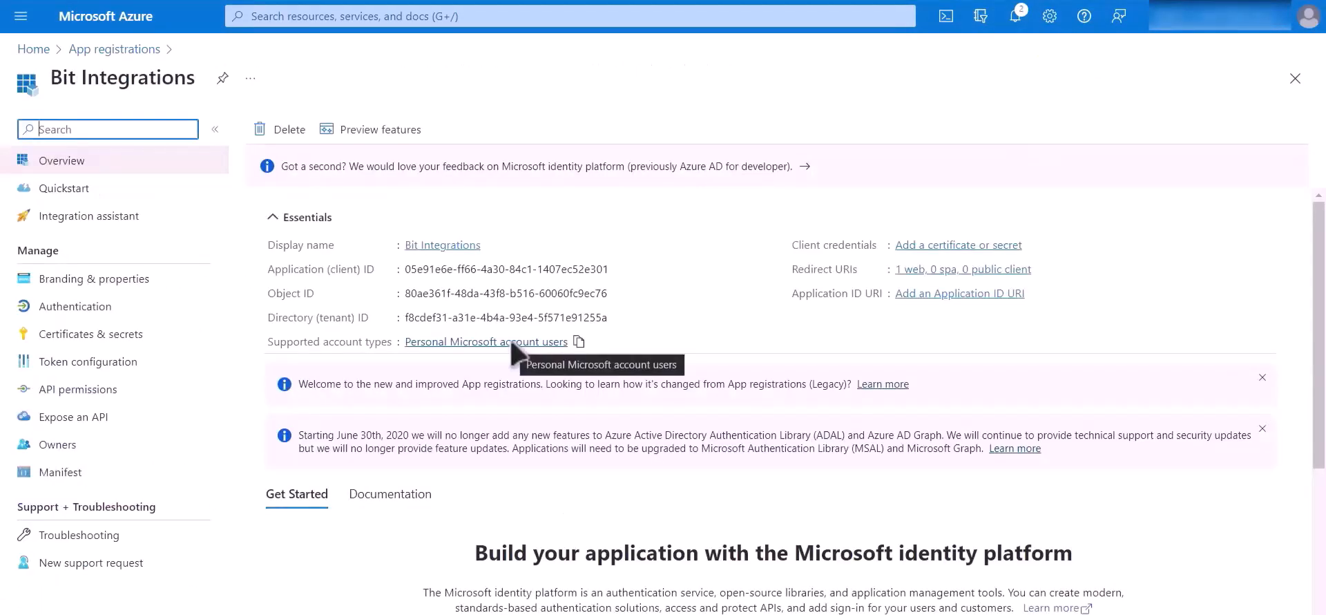
- Copy the Application (client) ID into the OneDrive Client Id field, then go to Certificates & secrets
{"action": "left_click_drag", "start_coordinate": [270, 268], "coordinate": [391, 271]}
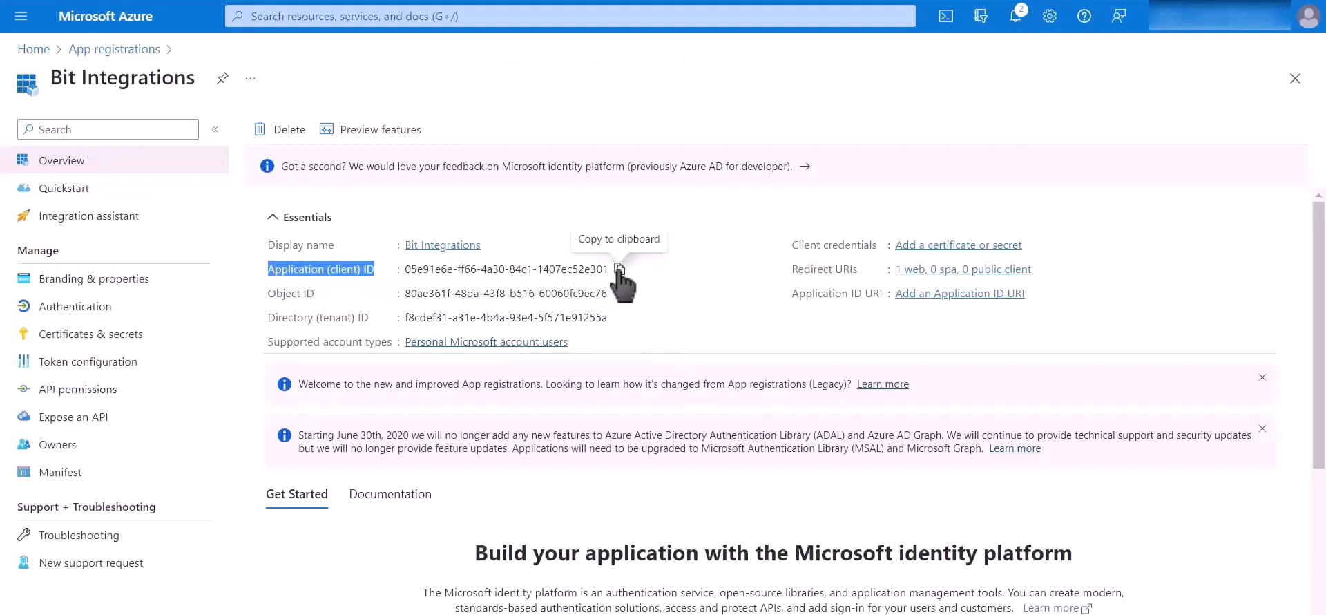
{"action": "left_click", "coordinate": [619, 269]}
{"action": "key", "text": "ctrl+Tab"}
{"action": "left_click", "coordinate": [320, 476]}
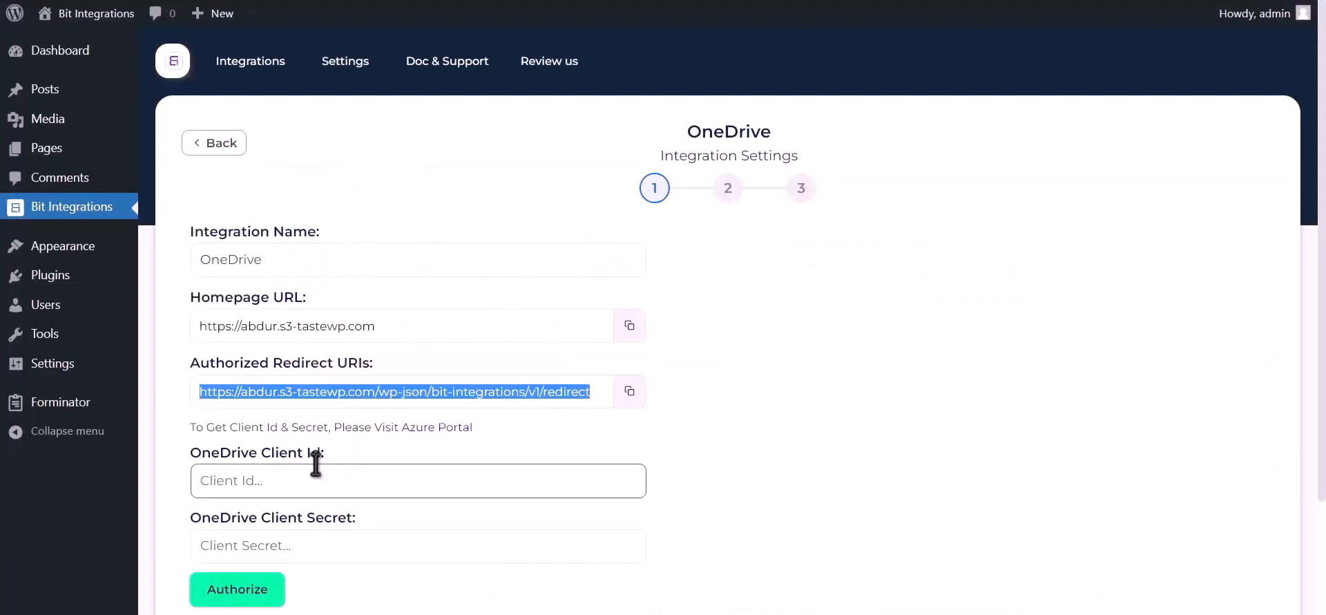
{"action": "key", "text": "ctrl+v"}
{"action": "key", "text": "ctrl+Tab"}
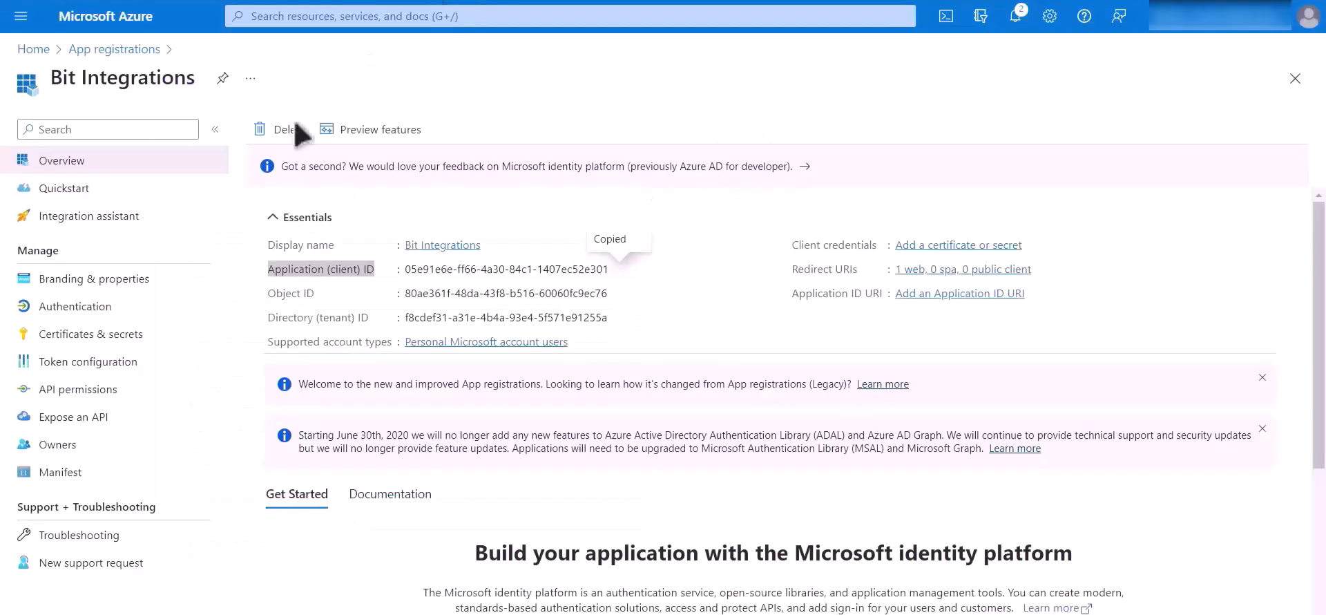
{"action": "left_click", "coordinate": [165, 338]}
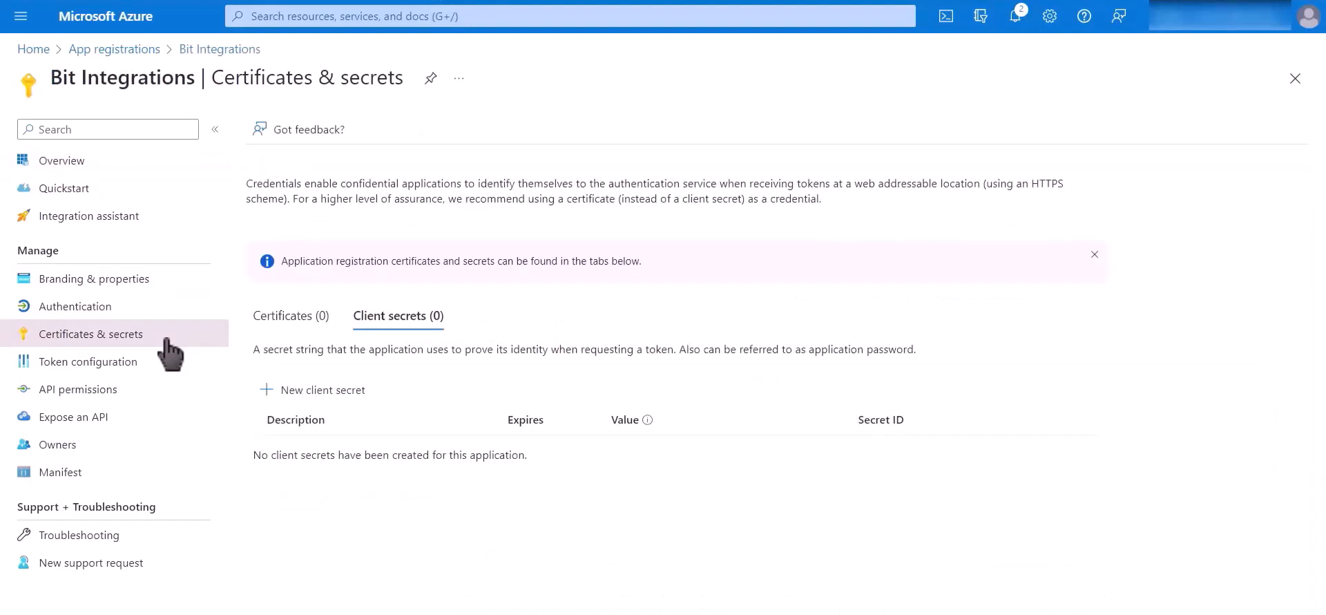
- Add a client secret with the default expiry (11/28/2023) and copy its value
{"action": "left_click", "coordinate": [325, 389]}
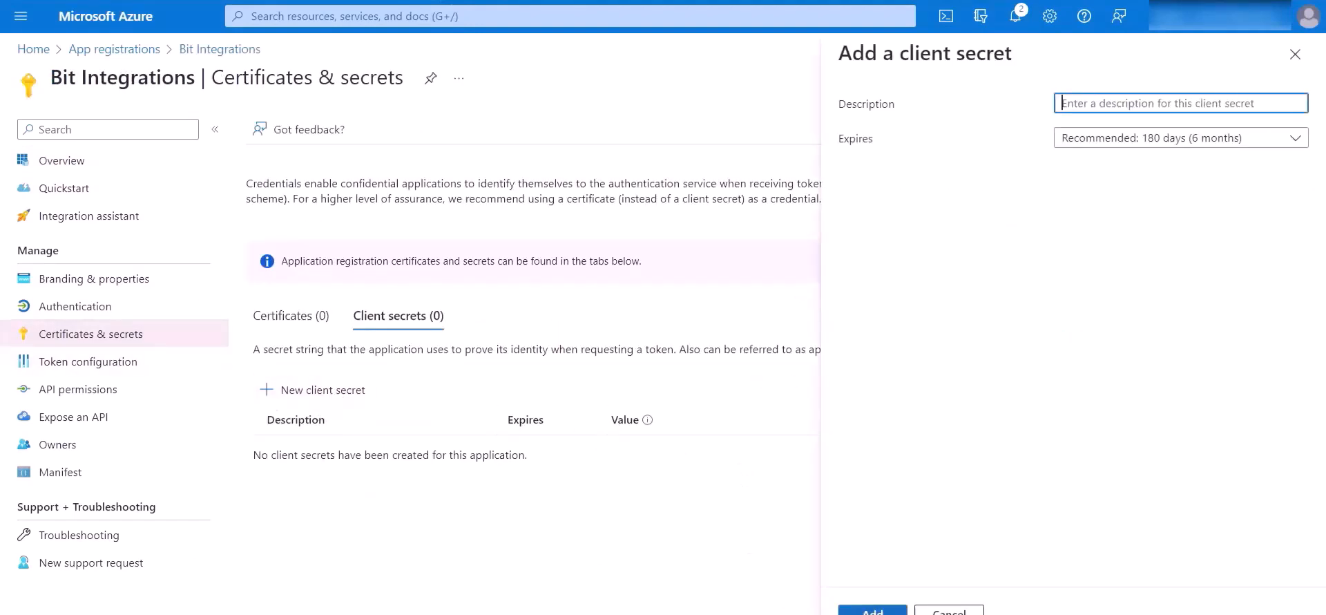
{"action": "left_click", "coordinate": [872, 611]}
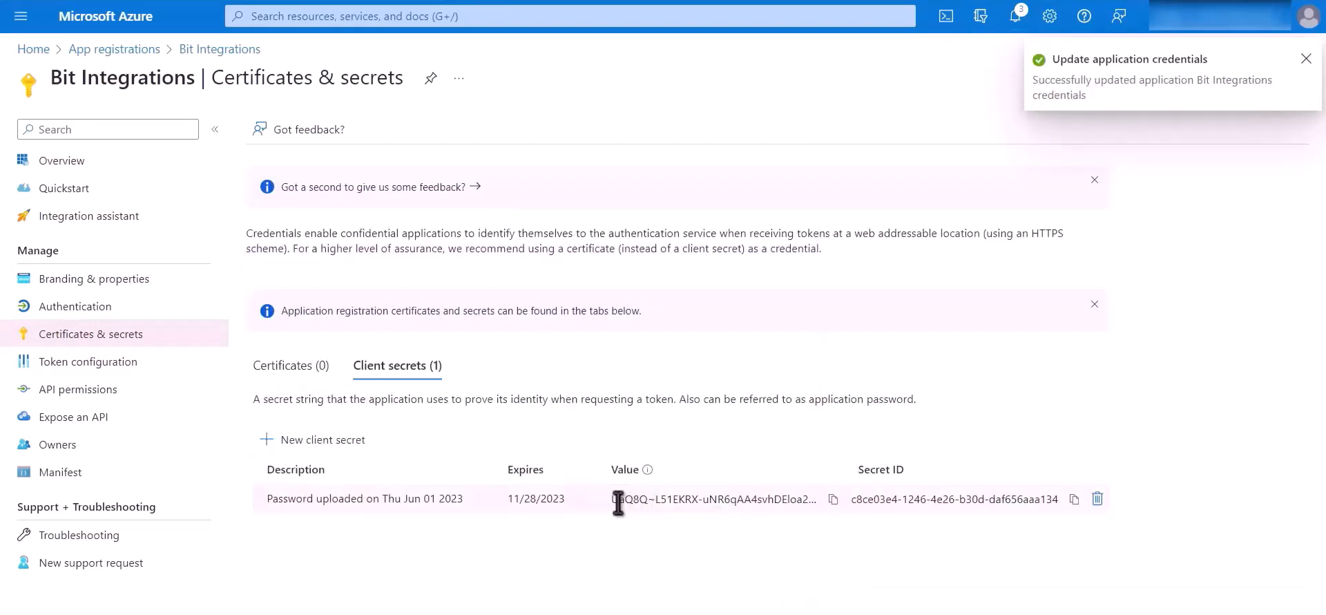
{"action": "left_click", "coordinate": [833, 498]}
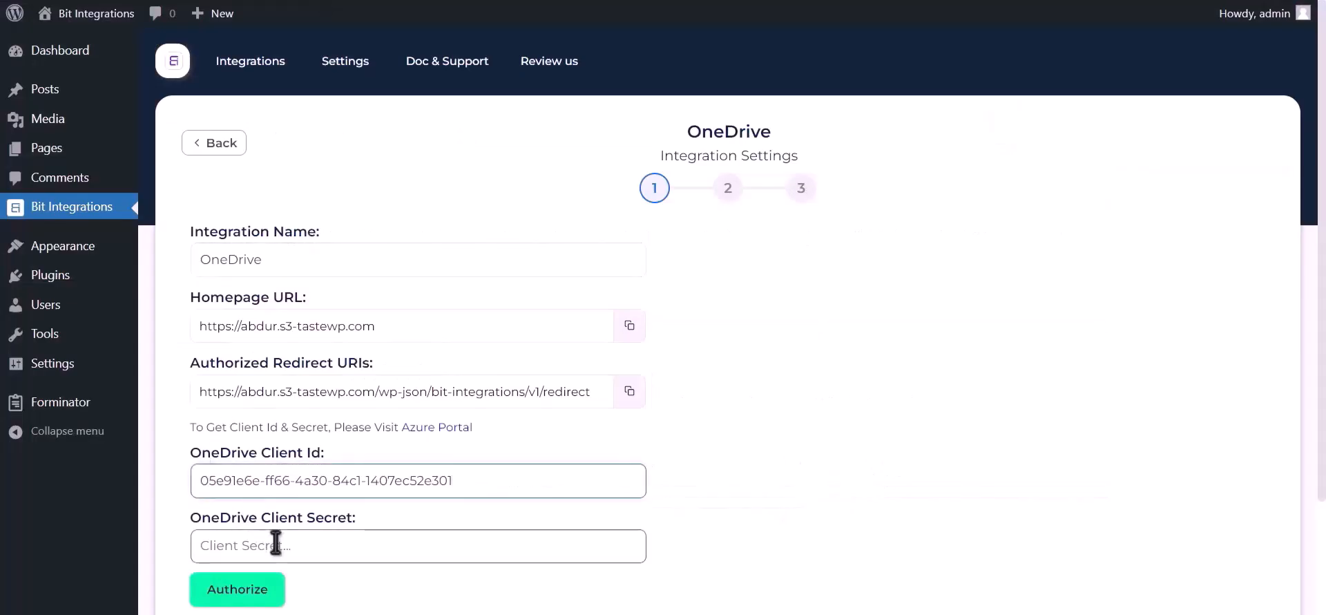
{"action": "left_click", "coordinate": [276, 543]}
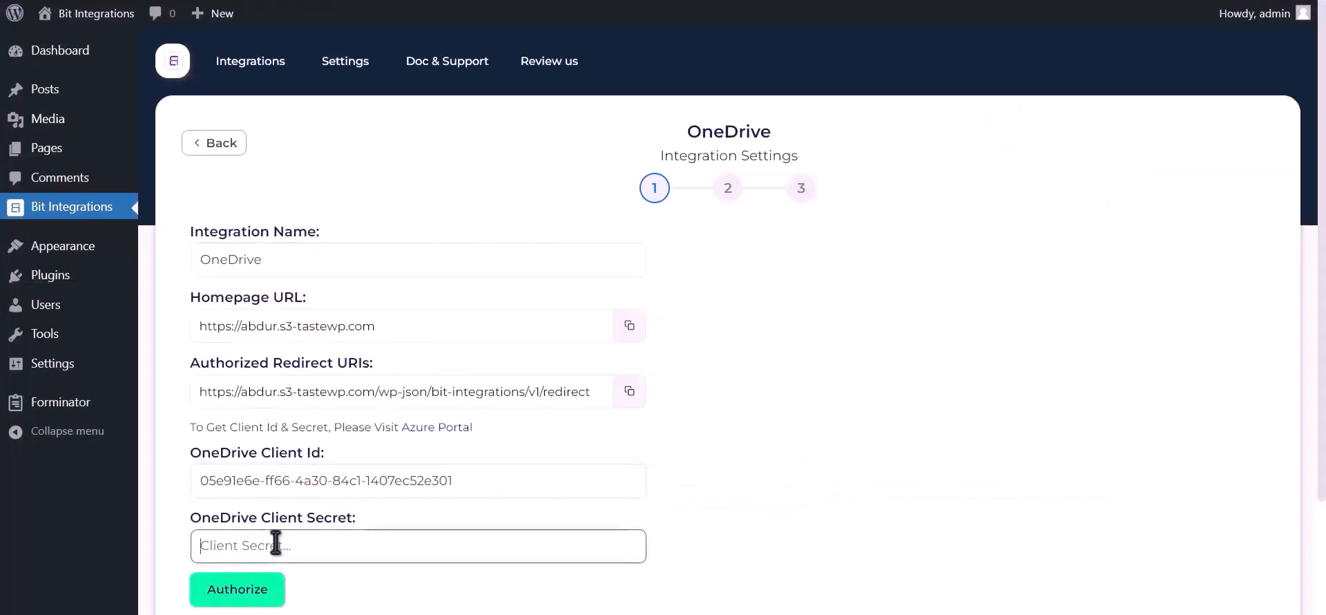
- Paste the secret into OneDrive Client Secret and authorize with Microsoft, granting OneDrive file access
{"action": "key", "text": "ctrl+v"}
{"action": "left_click", "coordinate": [259, 591]}
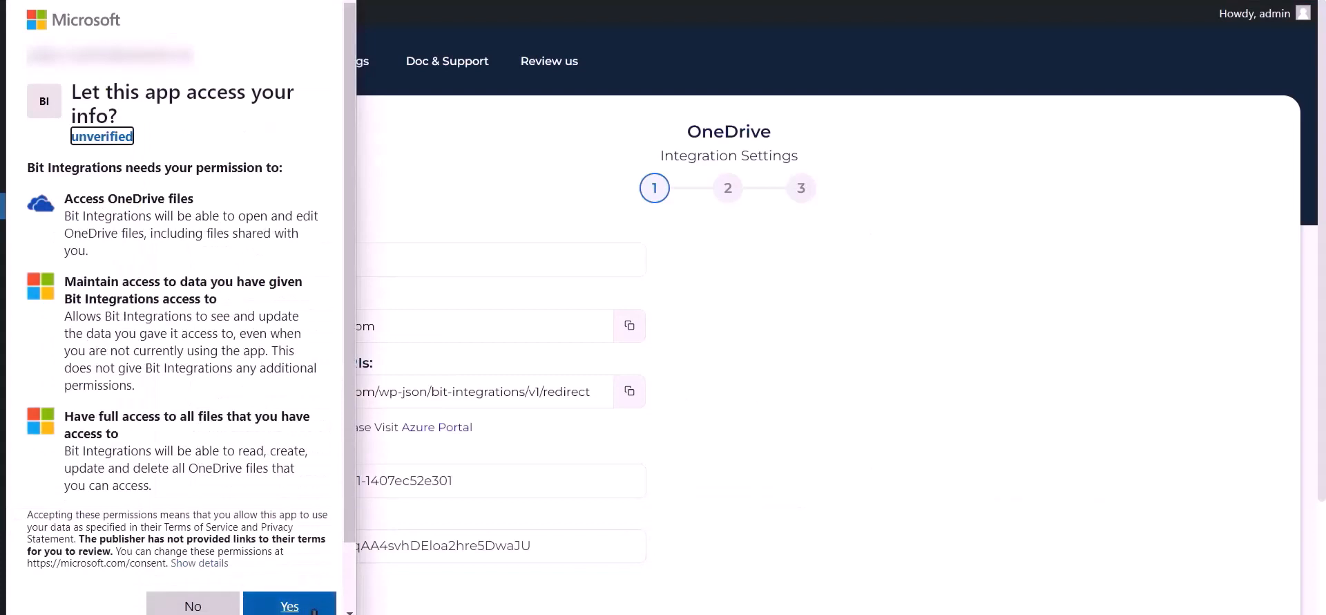
{"action": "left_click", "coordinate": [314, 608]}
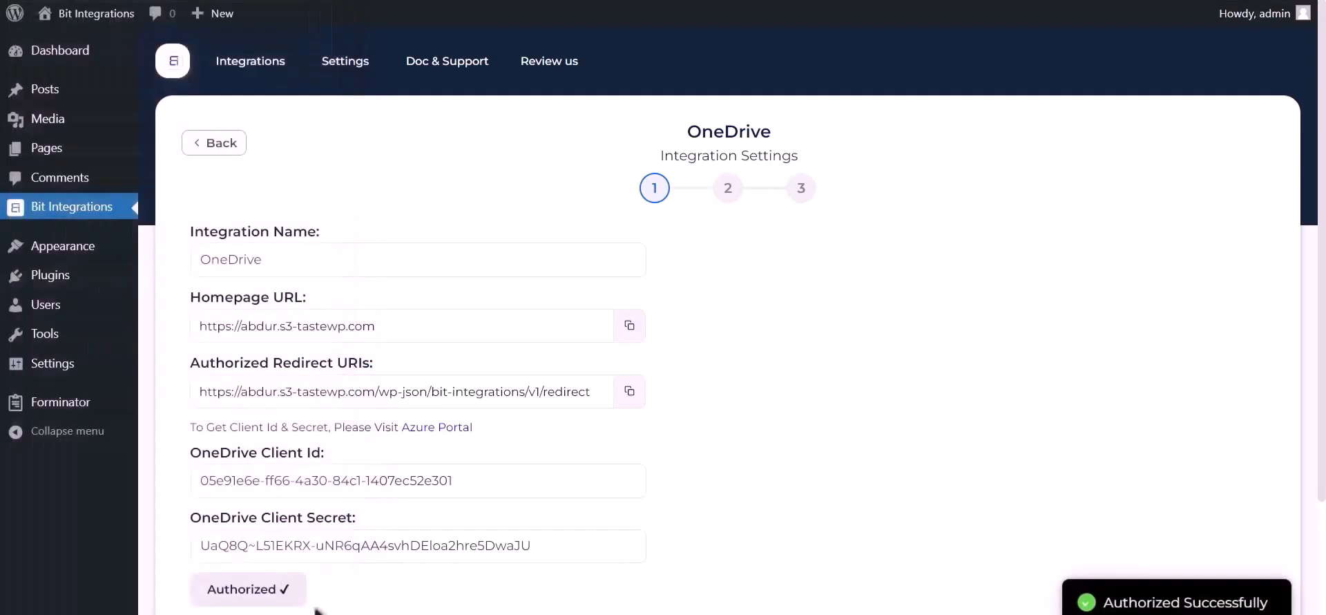
{"action": "left_click_drag", "start_coordinate": [1116, 598], "coordinate": [1268, 598]}
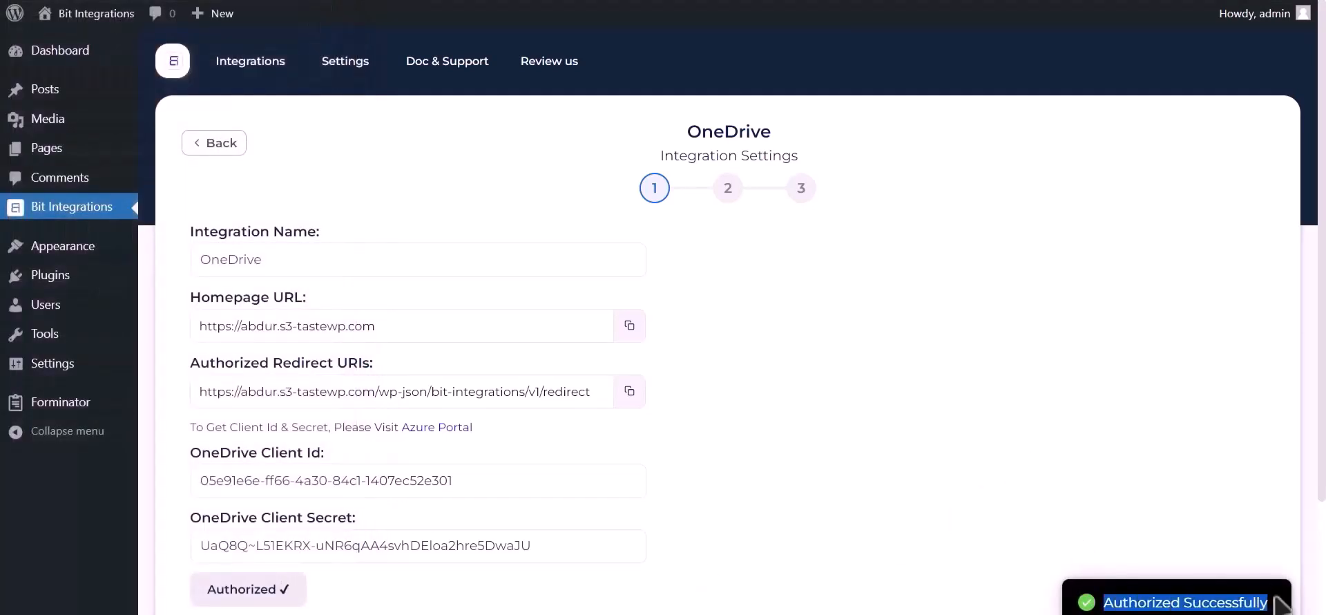
{"action": "scroll", "coordinate": [1084, 473], "scroll_direction": "down", "scroll_amount": 3}
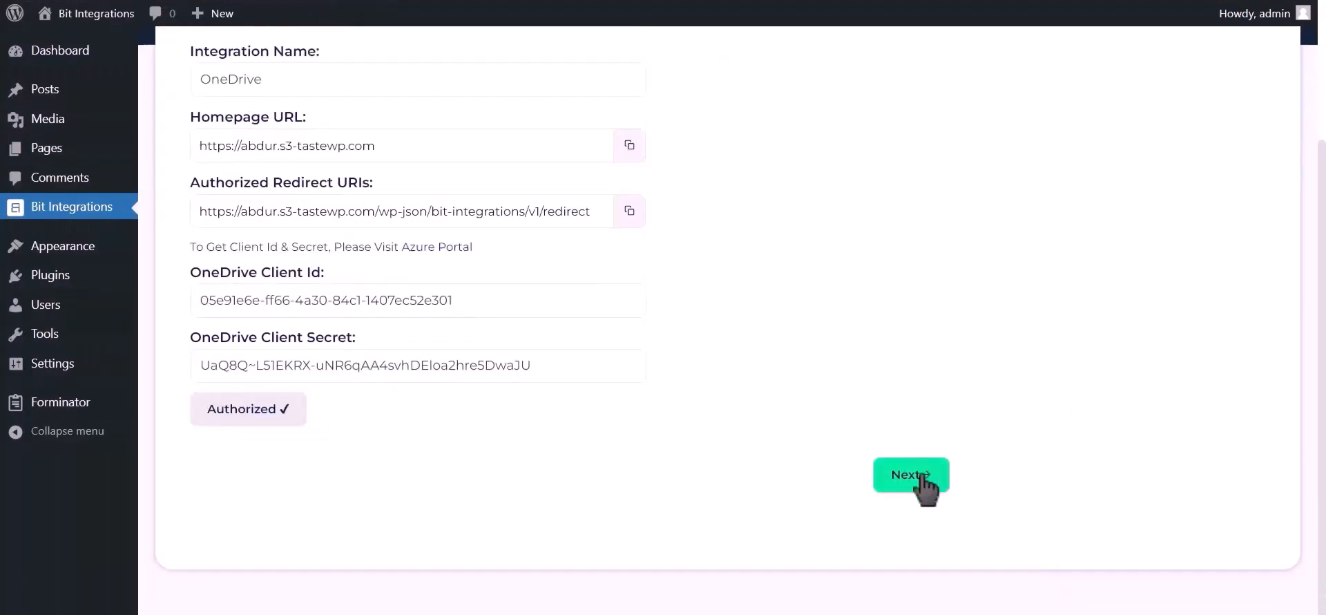
- Set the OneDrive destination folder to Bit Integrations
{"action": "left_click", "coordinate": [912, 476]}
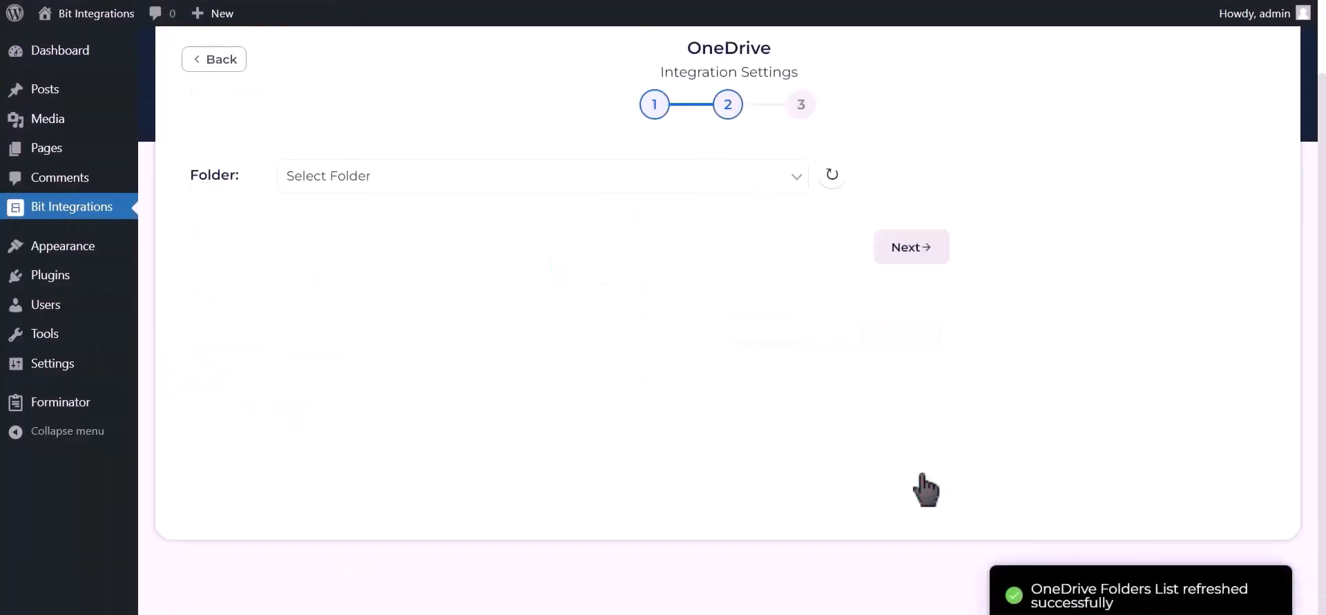
{"action": "left_click", "coordinate": [369, 177]}
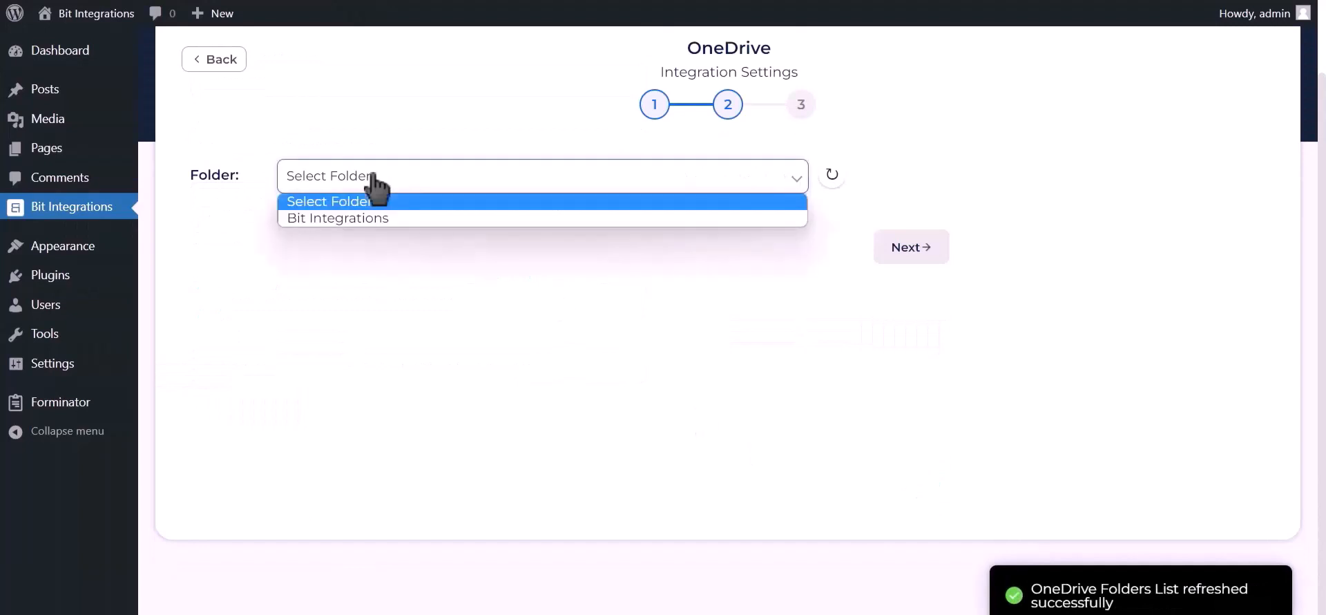
{"action": "left_click", "coordinate": [349, 218]}
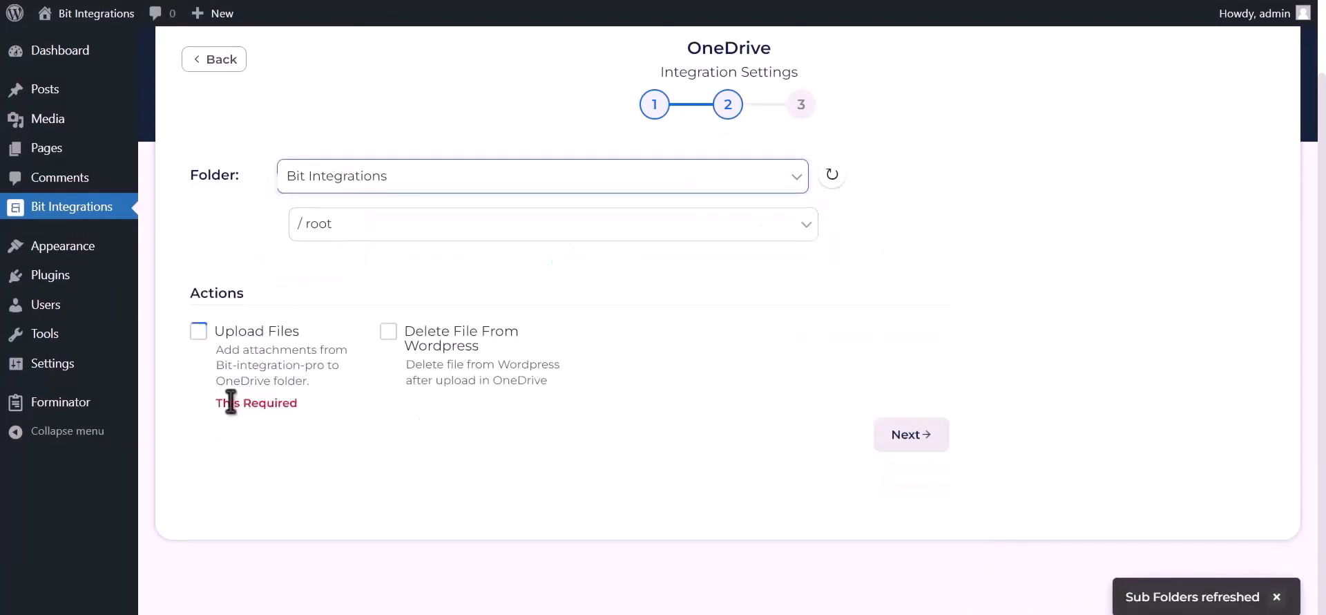
{"action": "left_click_drag", "start_coordinate": [215, 404], "coordinate": [301, 409]}
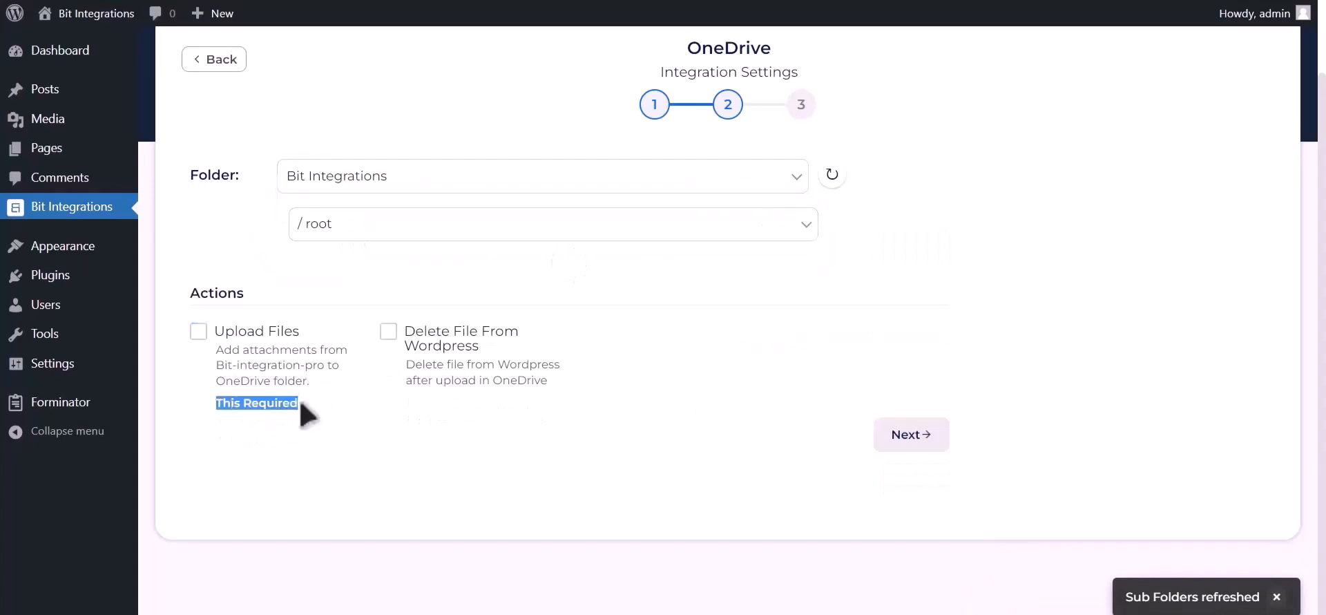
- Enable Upload Files with the Upload file-1 field, then finish and save the integration
{"action": "left_click", "coordinate": [199, 331]}
{"action": "left_click", "coordinate": [764, 325]}
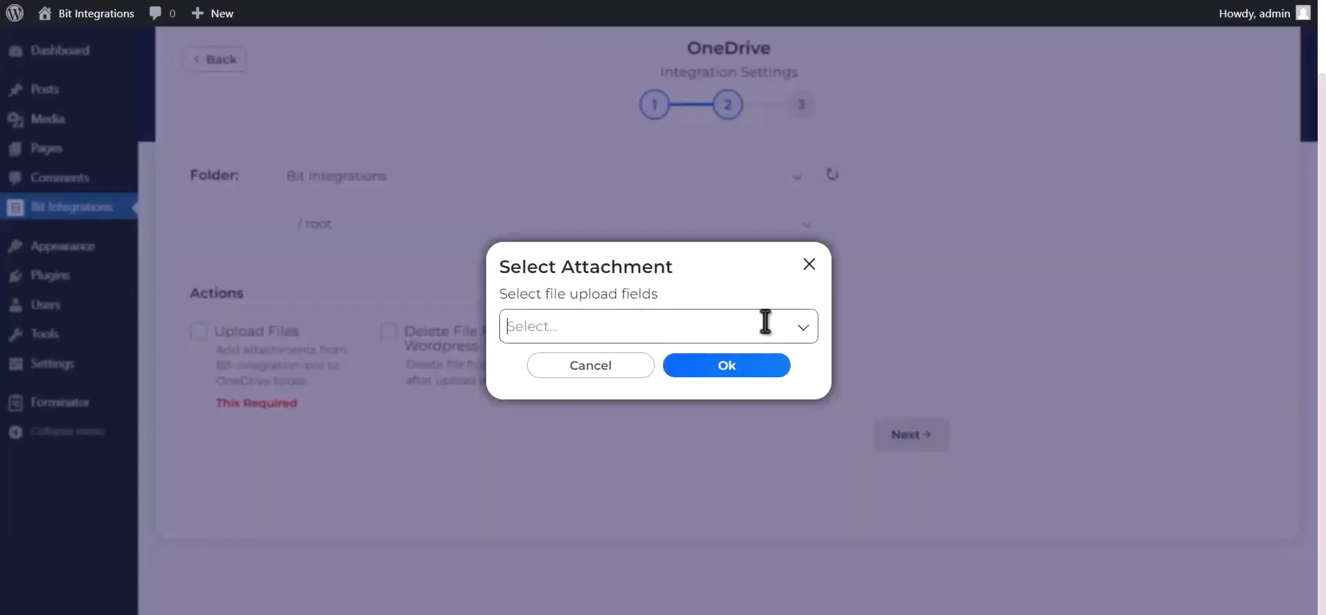
{"action": "left_click", "coordinate": [740, 364]}
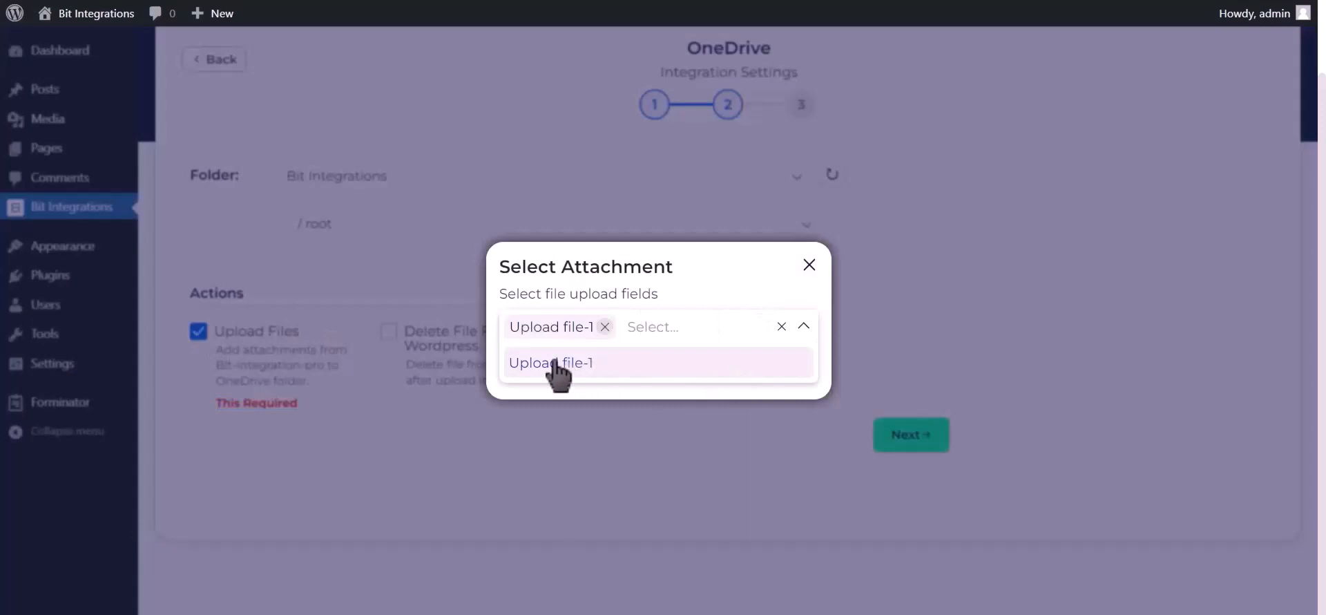
{"action": "left_click", "coordinate": [803, 326]}
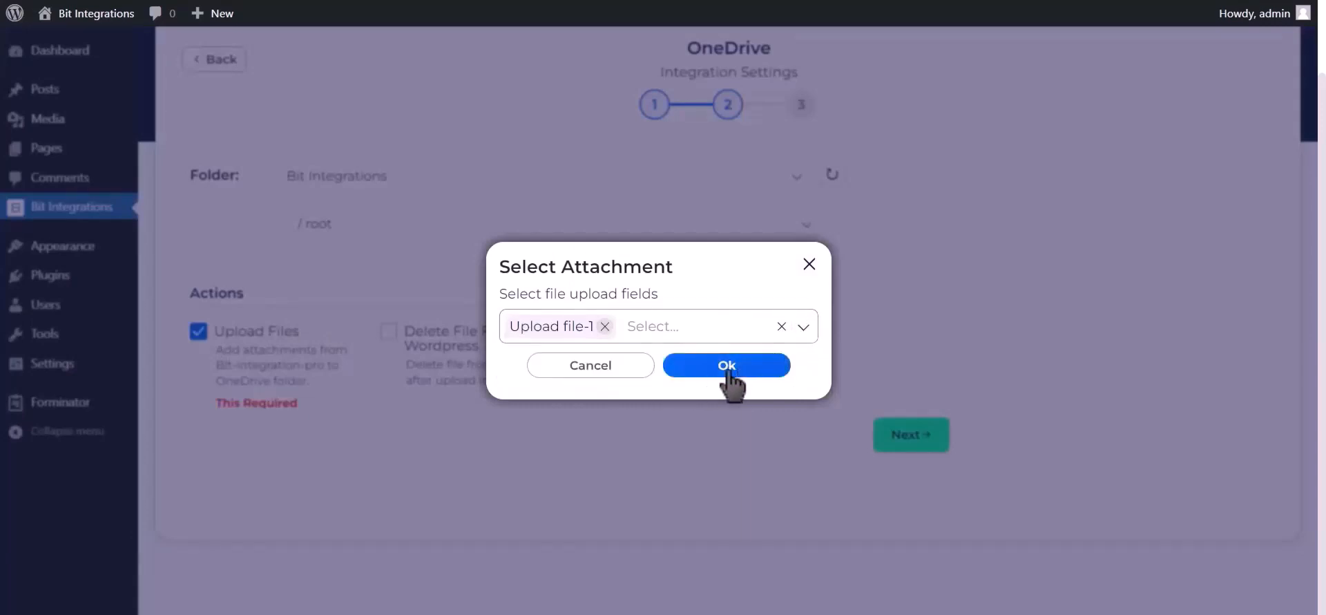
{"action": "left_click", "coordinate": [727, 366]}
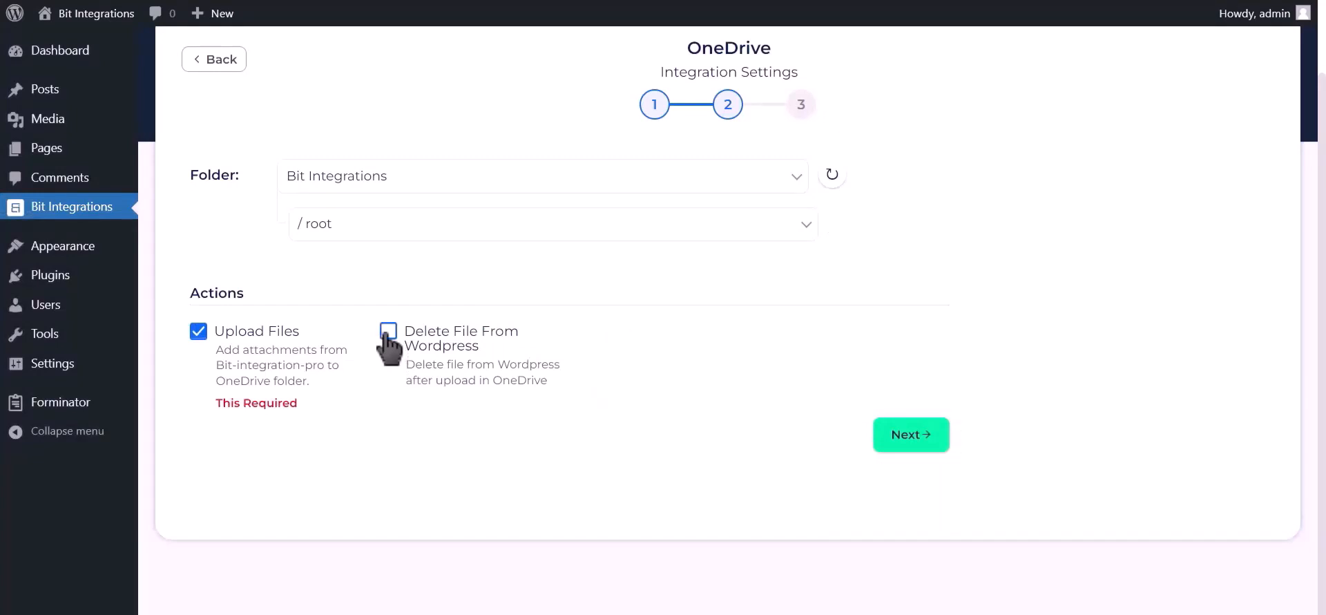
{"action": "left_click", "coordinate": [916, 436]}
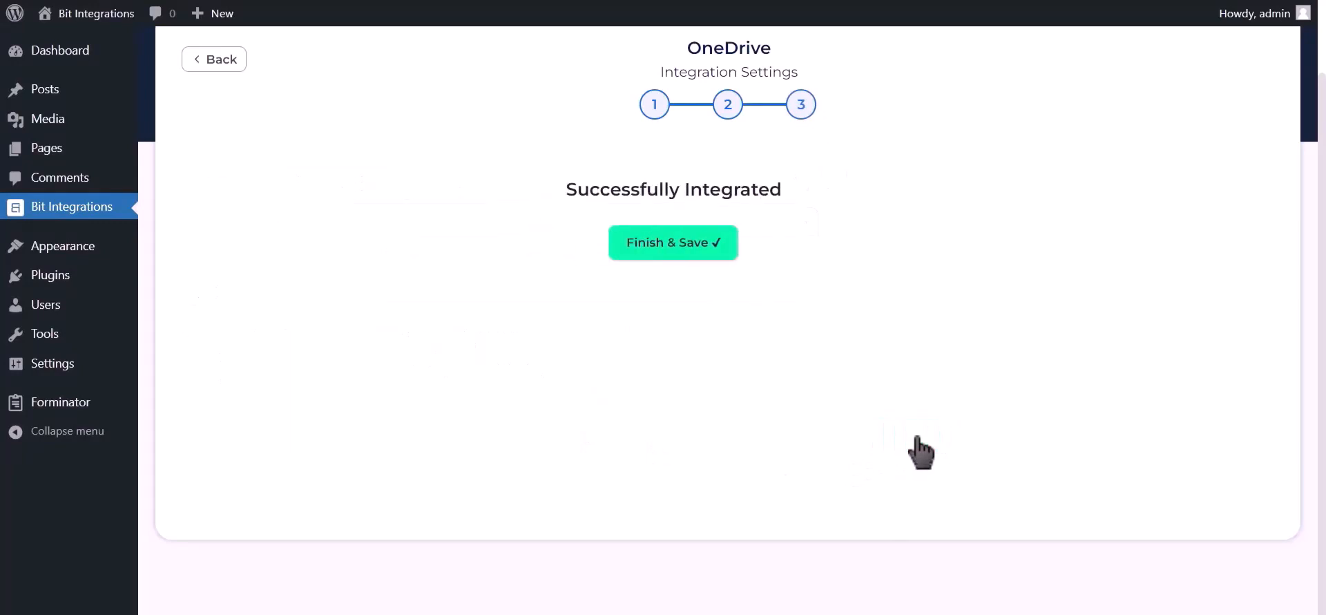
{"action": "left_click", "coordinate": [728, 243]}
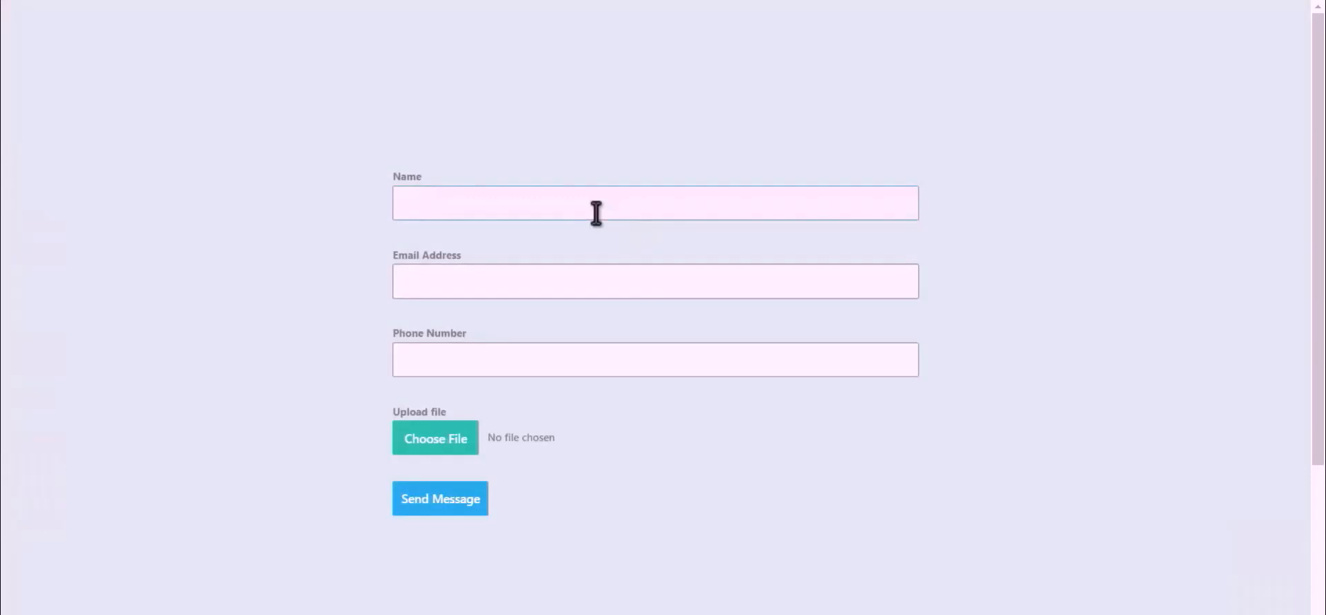
- Fill in the contact form's name, e-mail address and phone number
{"action": "type", "text": "Bit Integrations"}
{"action": "left_click", "coordinate": [641, 278]}
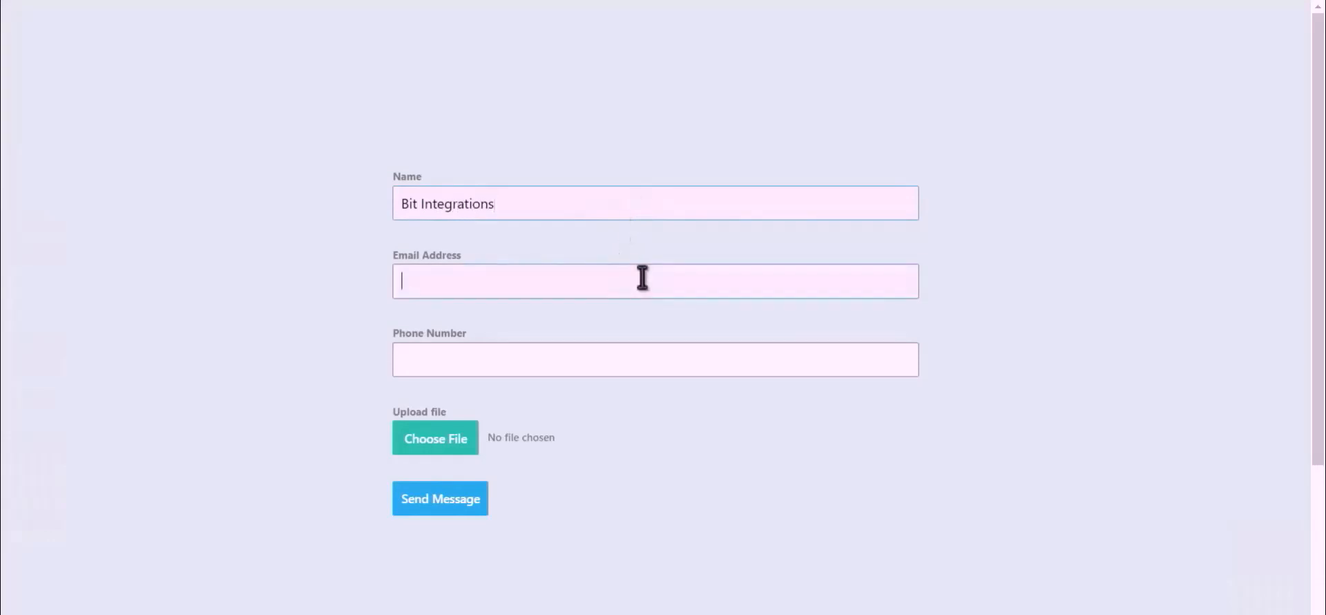
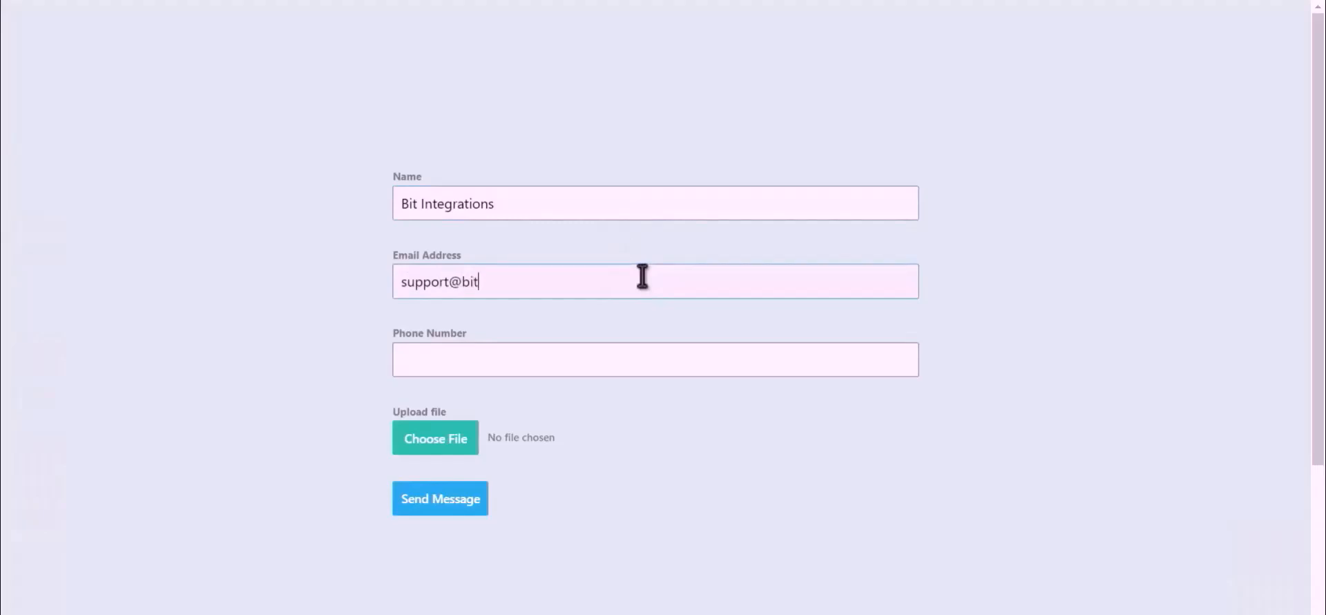
{"action": "left_click", "coordinate": [579, 365]}
{"action": "type", "text": "444555666"}
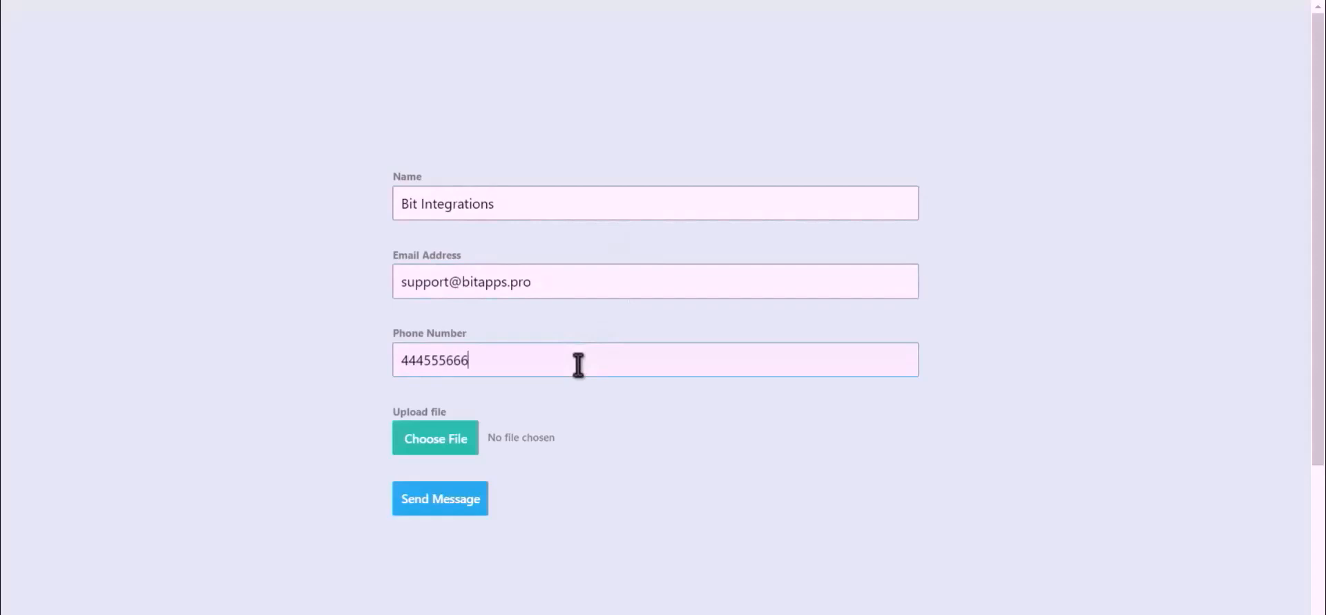
- Attach Bit Integrations.png, send the message, and find the image in OneDrive's Bit Integrations folder
{"action": "left_click", "coordinate": [416, 449]}
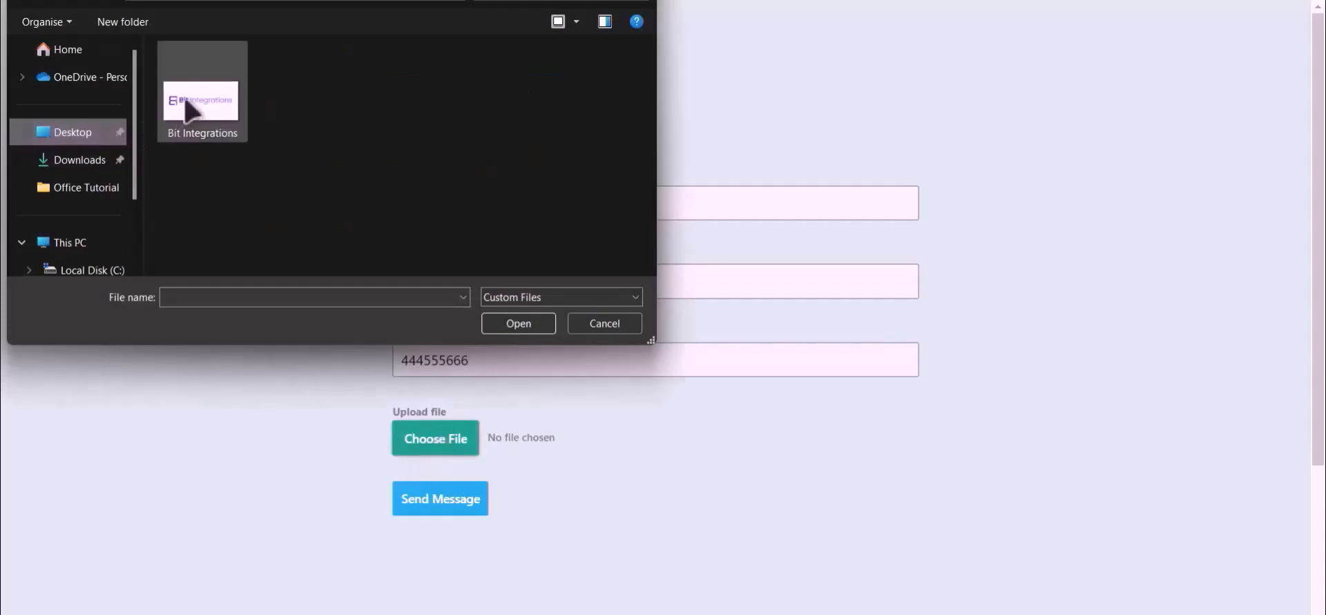
{"action": "left_click", "coordinate": [193, 183]}
{"action": "double_click", "coordinate": [193, 183]}
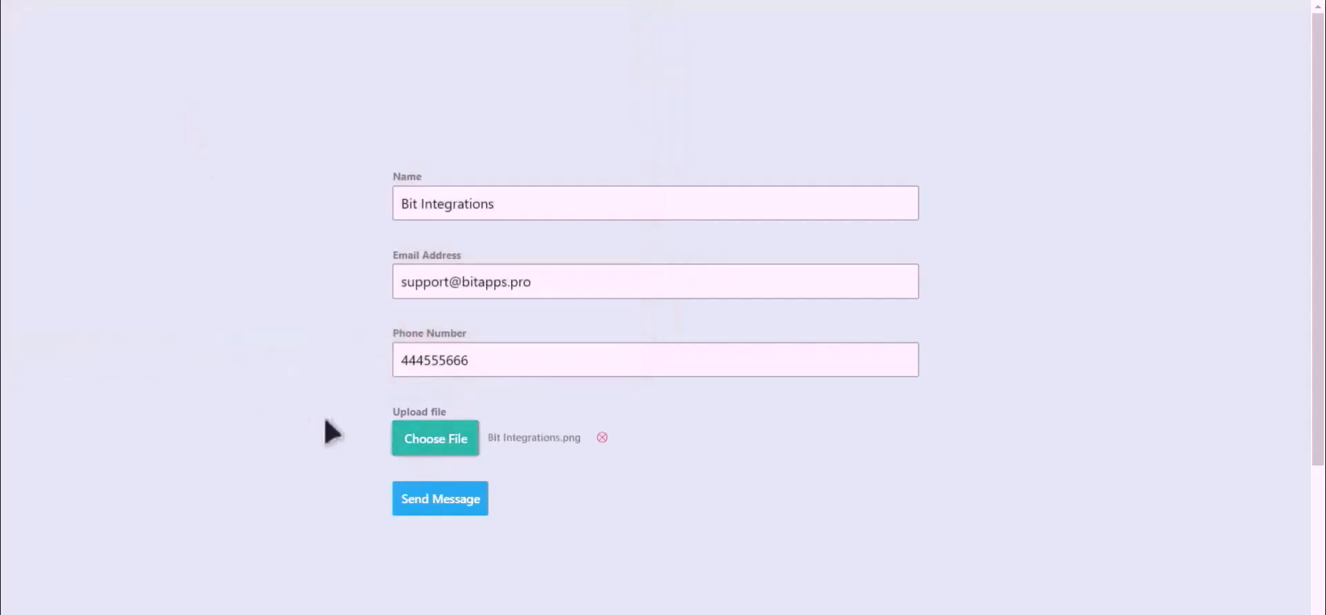
{"action": "left_click", "coordinate": [442, 505]}
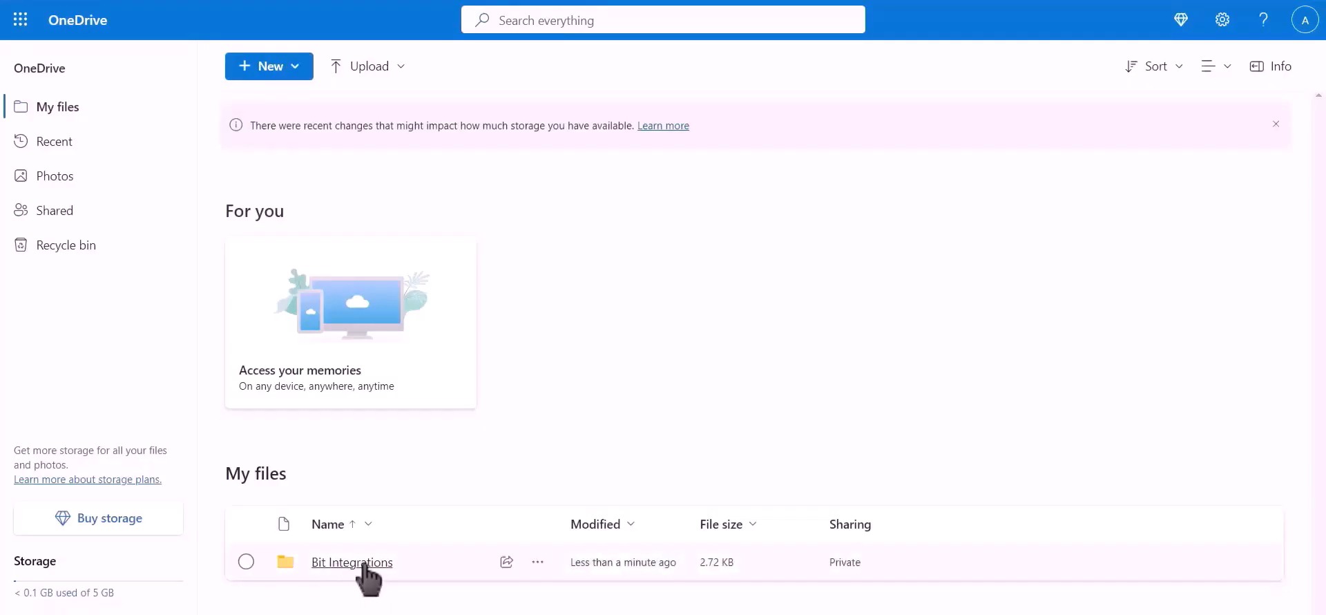
{"action": "left_click", "coordinate": [364, 563]}
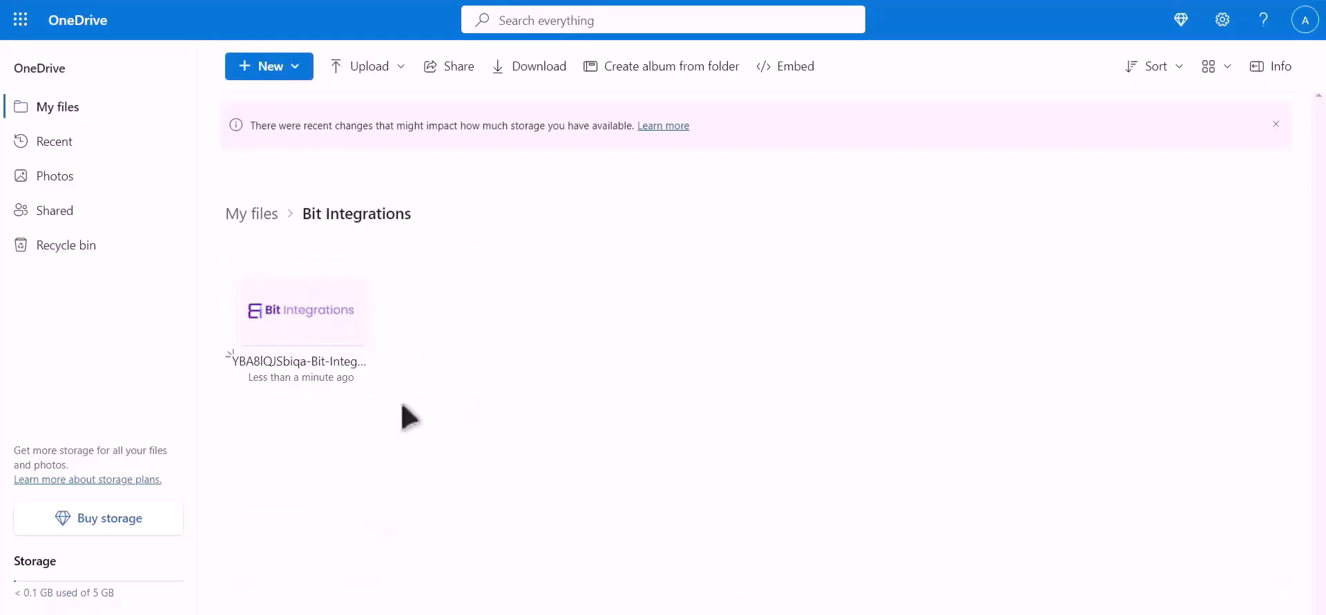
{"action": "left_click_drag", "start_coordinate": [402, 404], "coordinate": [241, 265]}
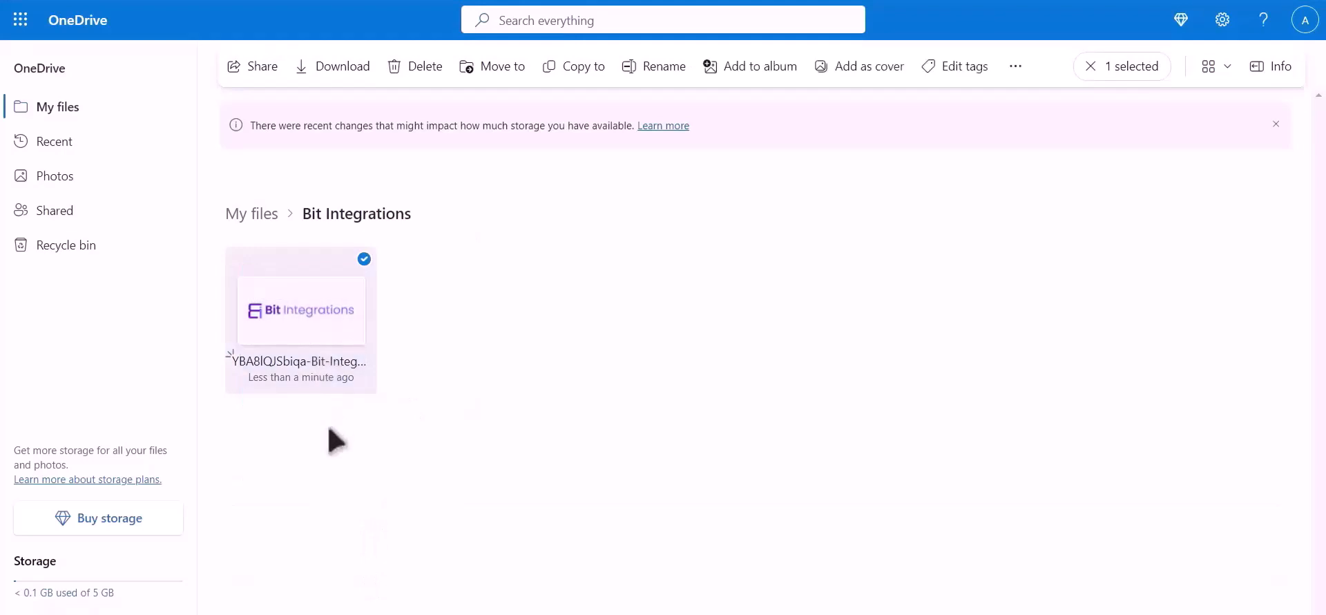